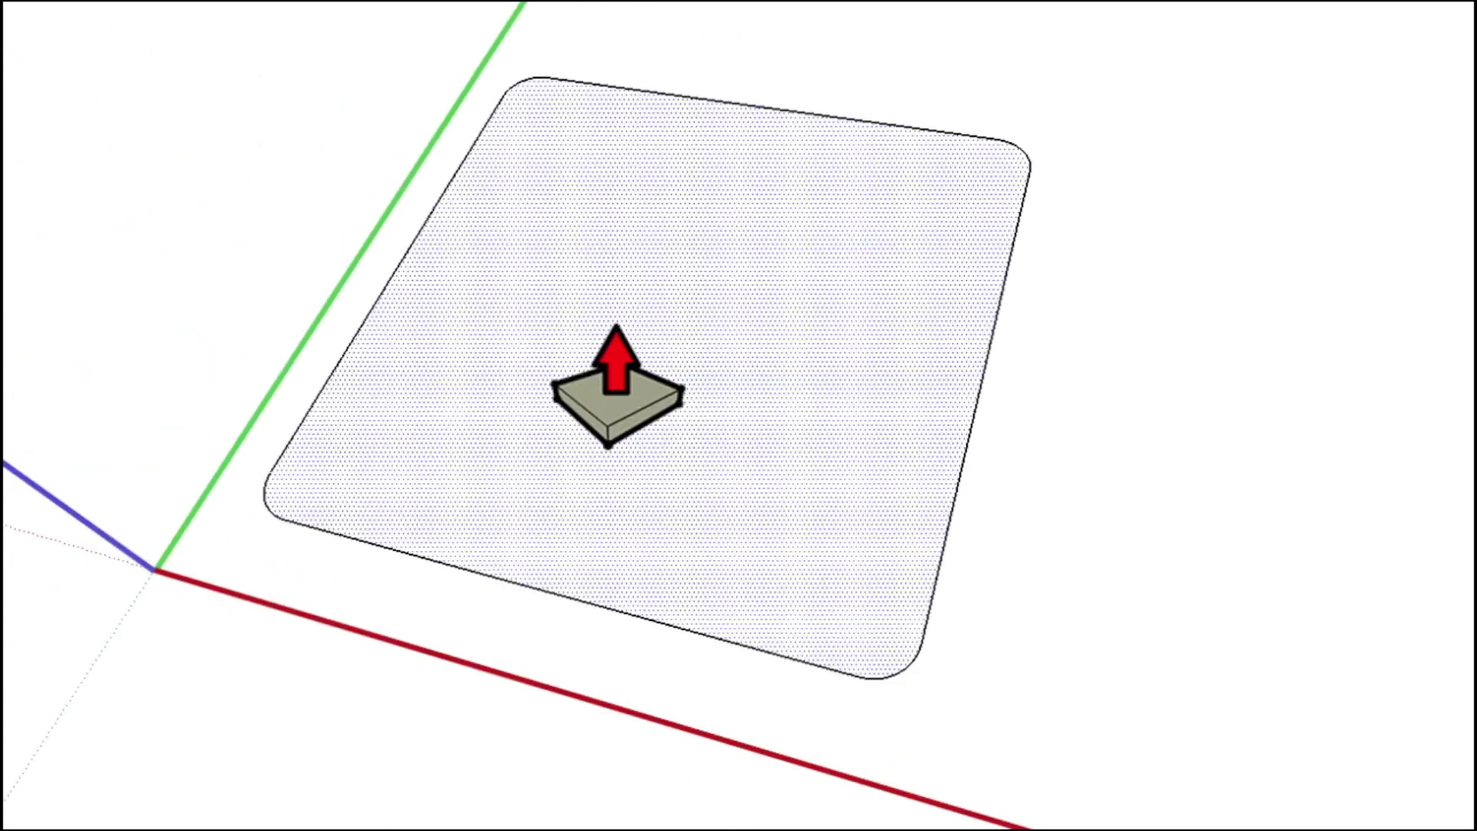
Finish the arc rounding off the corner and bring up the Large Tool Set palette.
left_click_drag(613, 389, 616, 362)
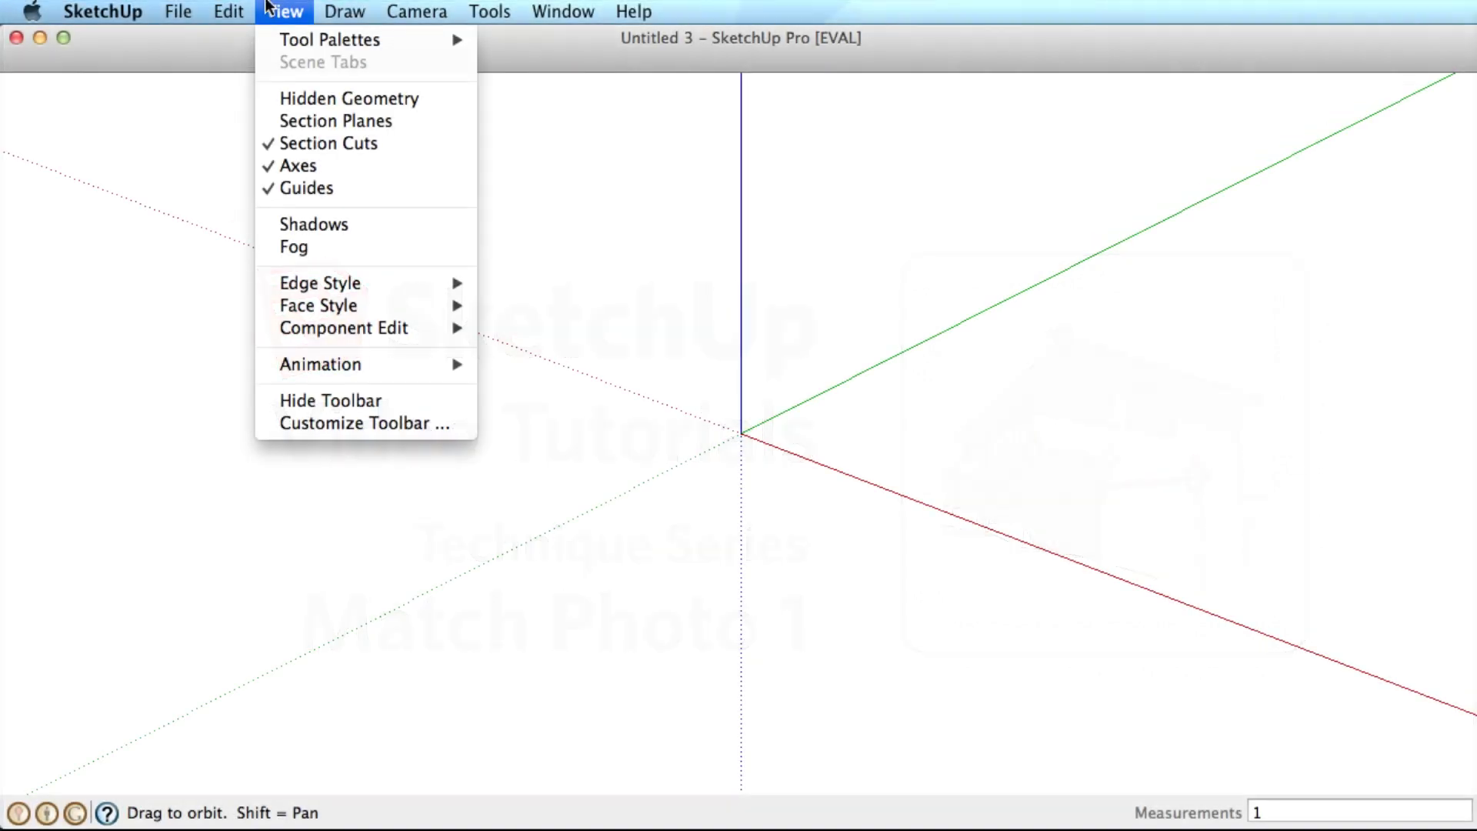
mouse_move(381, 38)
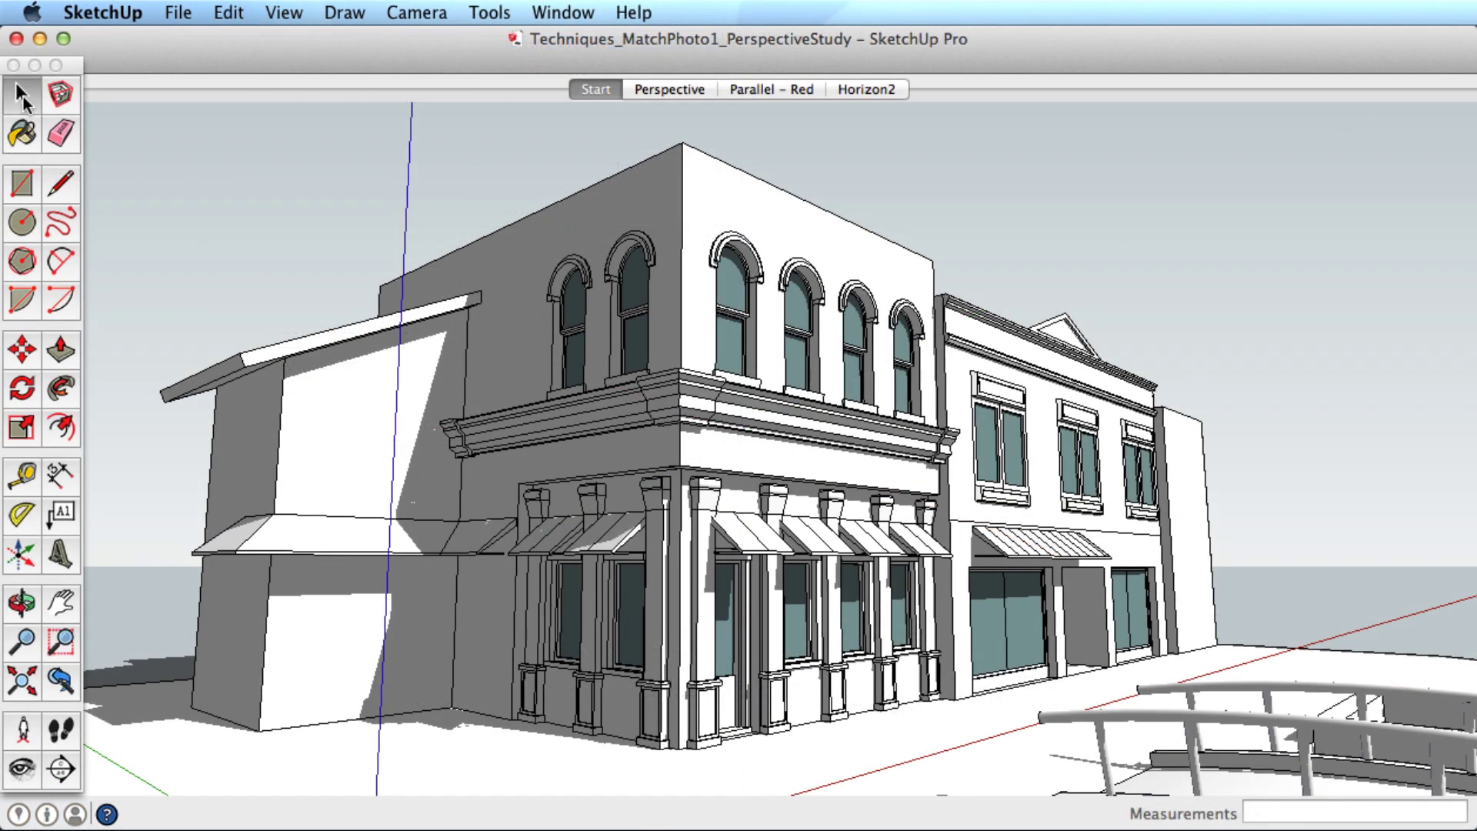
Orbit around the building to a frontal view showing its left side.
key("o")
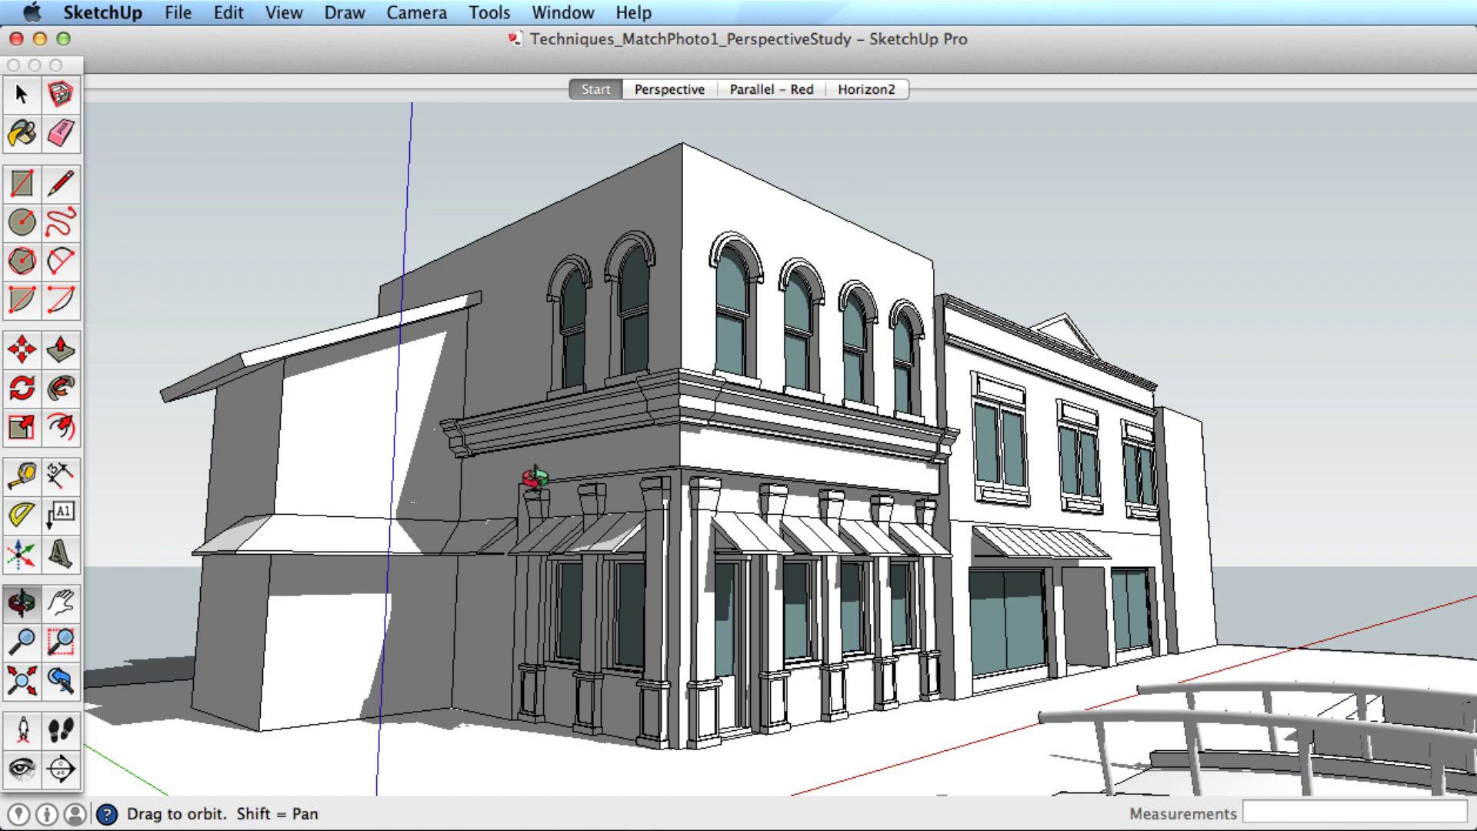
left_click_drag(553, 596, 677, 655)
left_click_drag(908, 614, 808, 637)
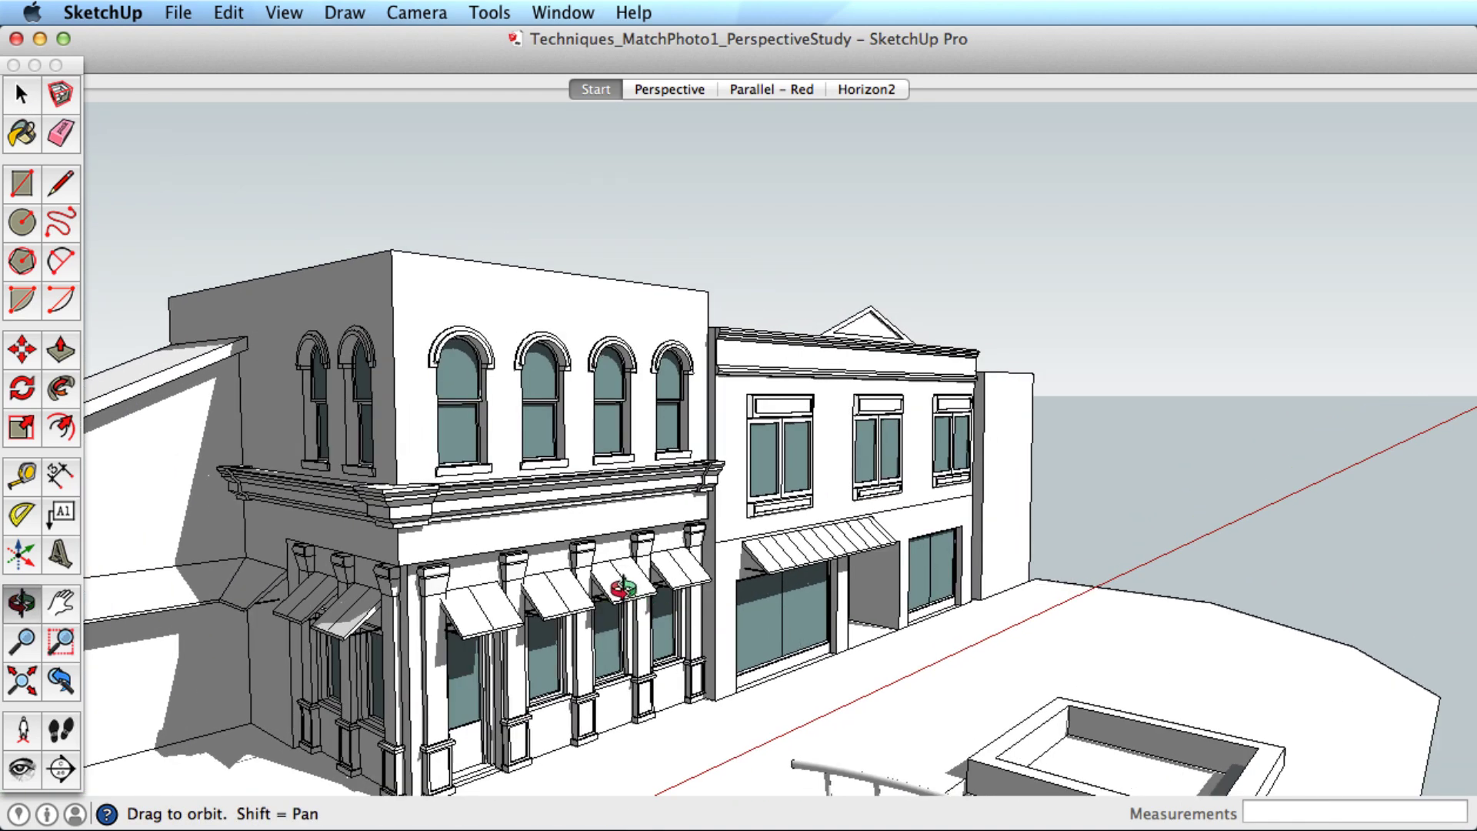
left_click_drag(619, 583, 833, 519)
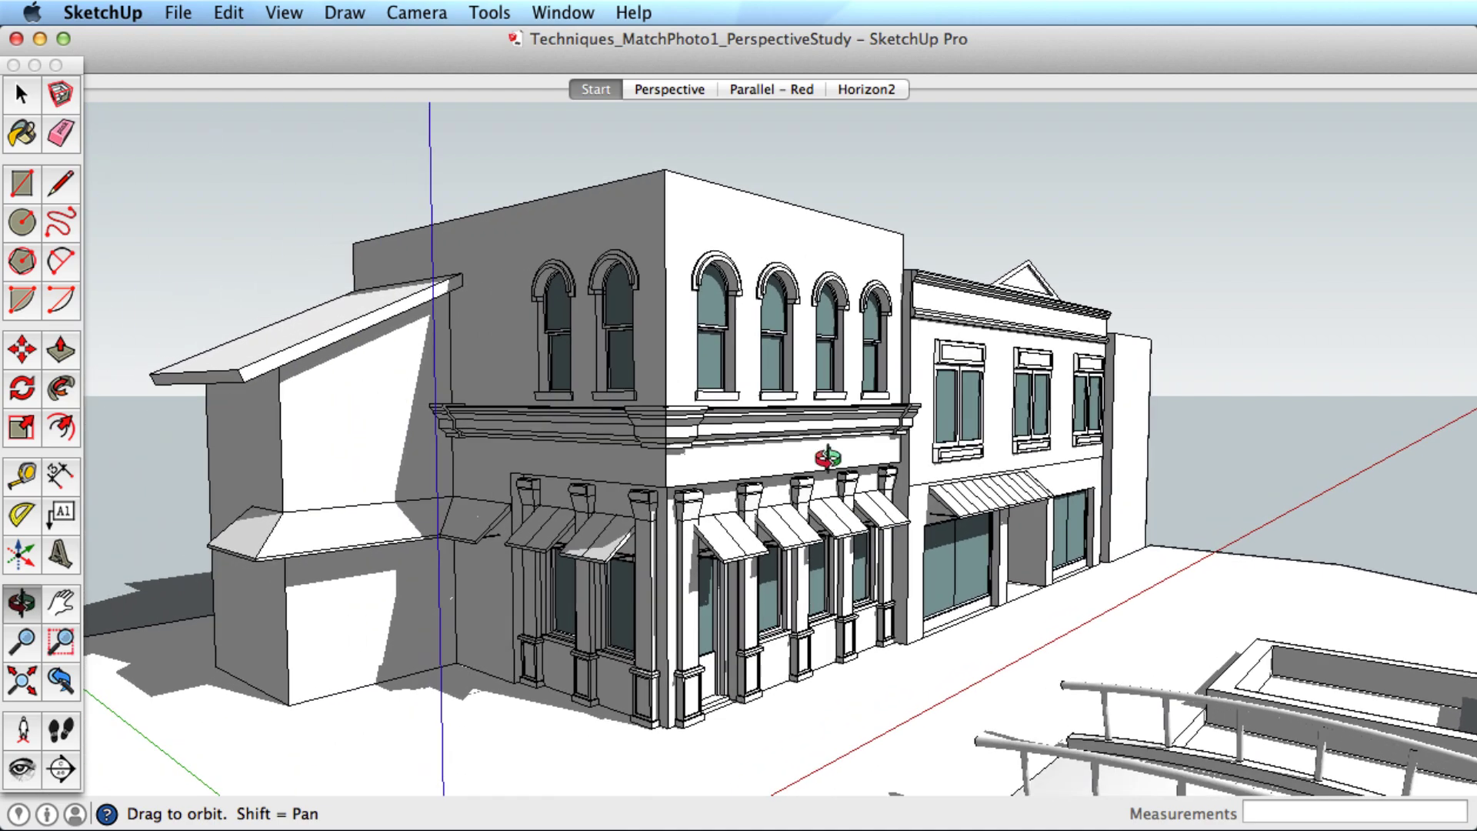
Step through the Perspective, Parallel - Red and Horizon2 scenes.
left_click(669, 89)
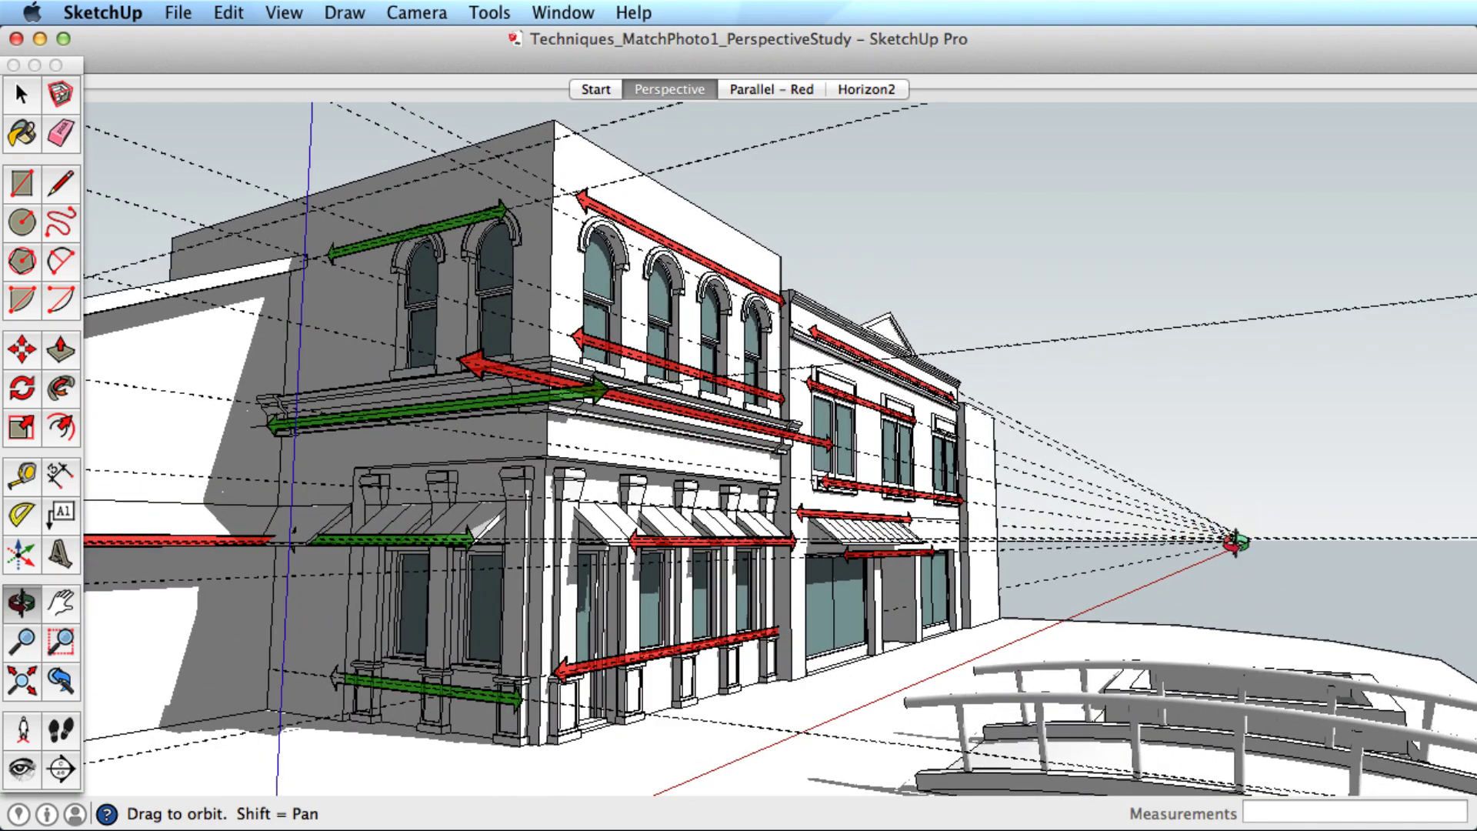
left_click(754, 90)
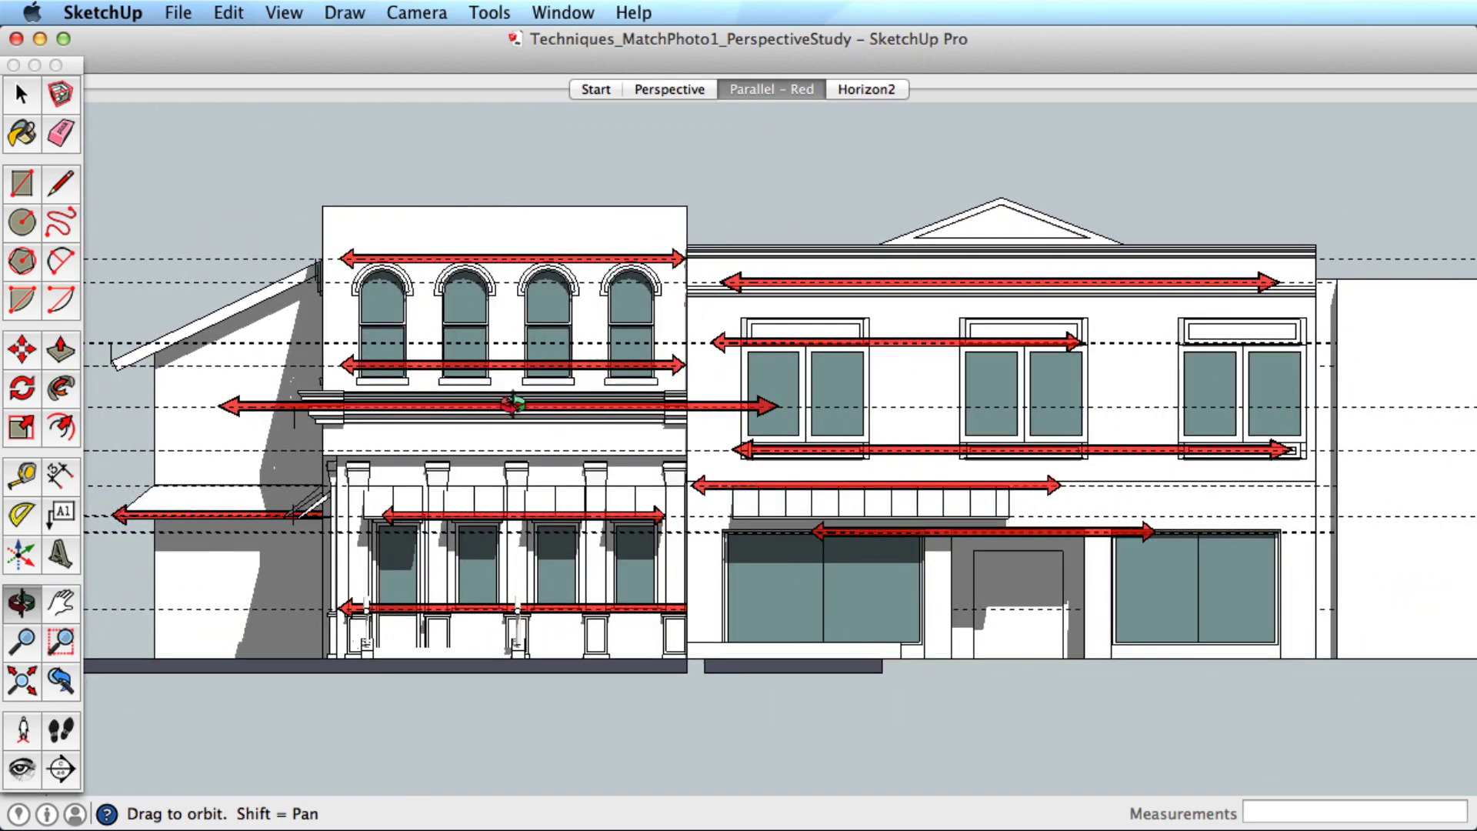
left_click(854, 90)
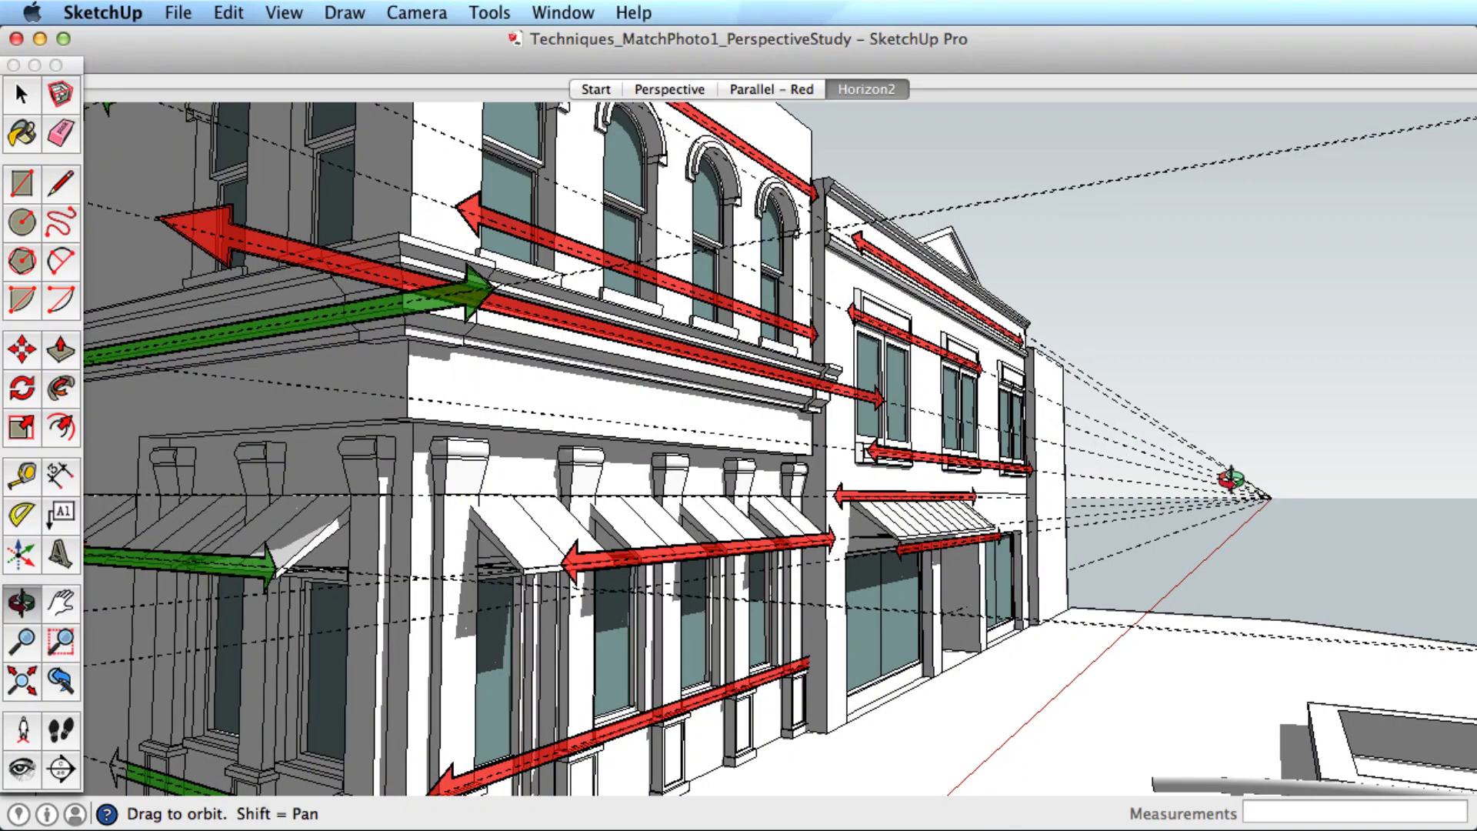
Export the Horizon2 view as a JPEG 2D graphic into the Match Photo Images folder.
left_click(181, 13)
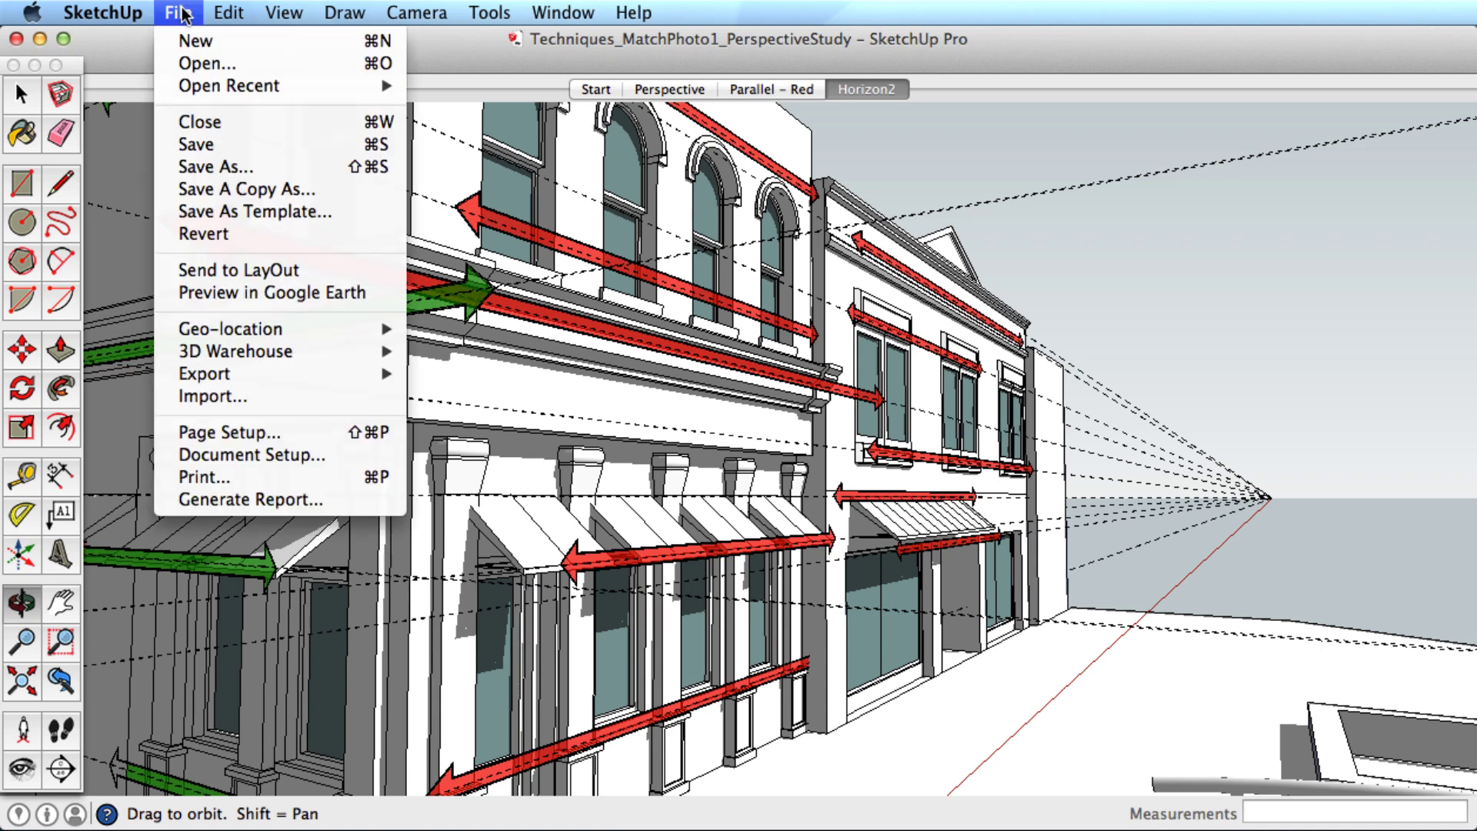
mouse_move(216, 375)
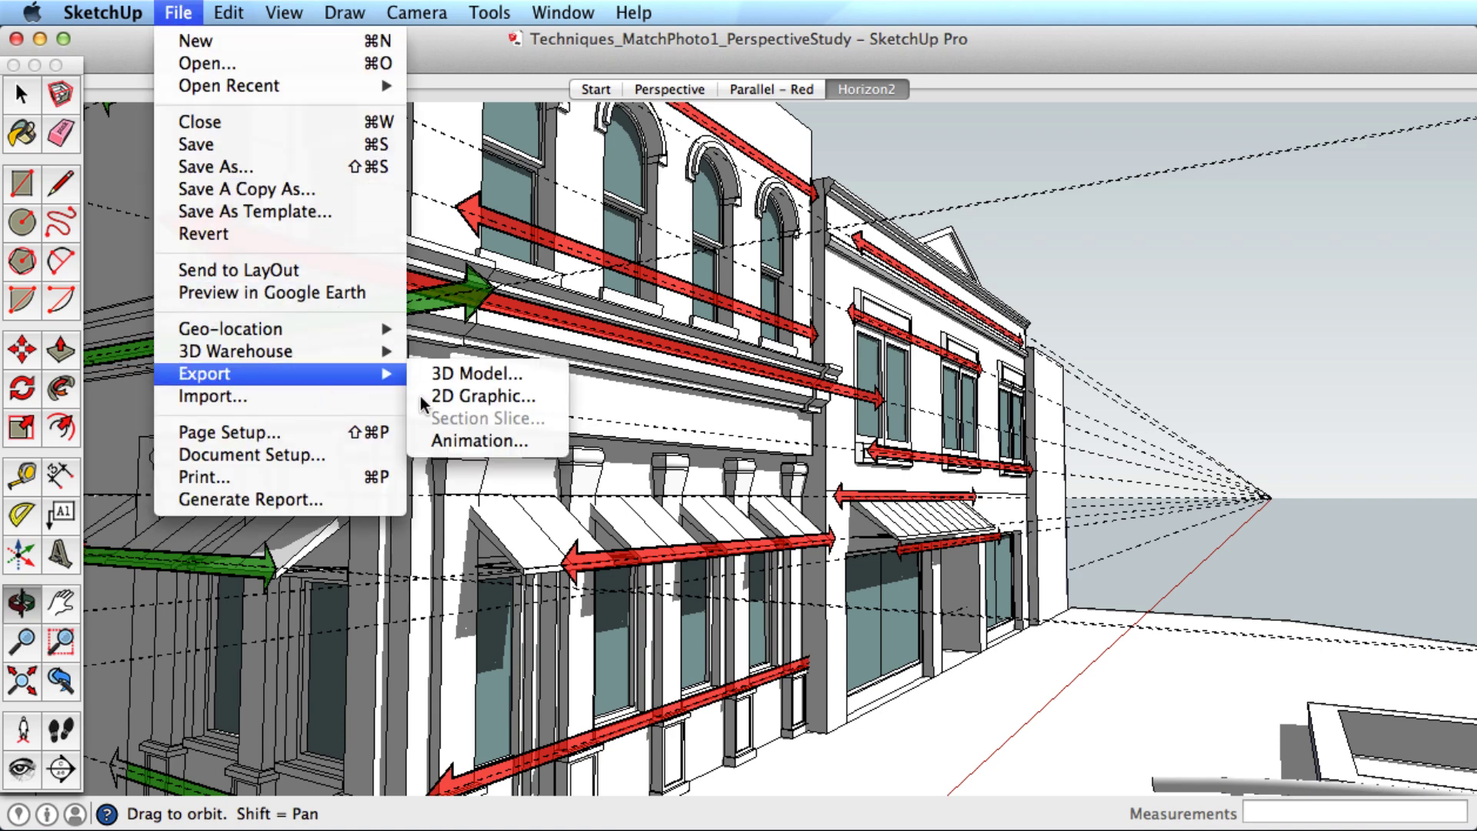
left_click(497, 395)
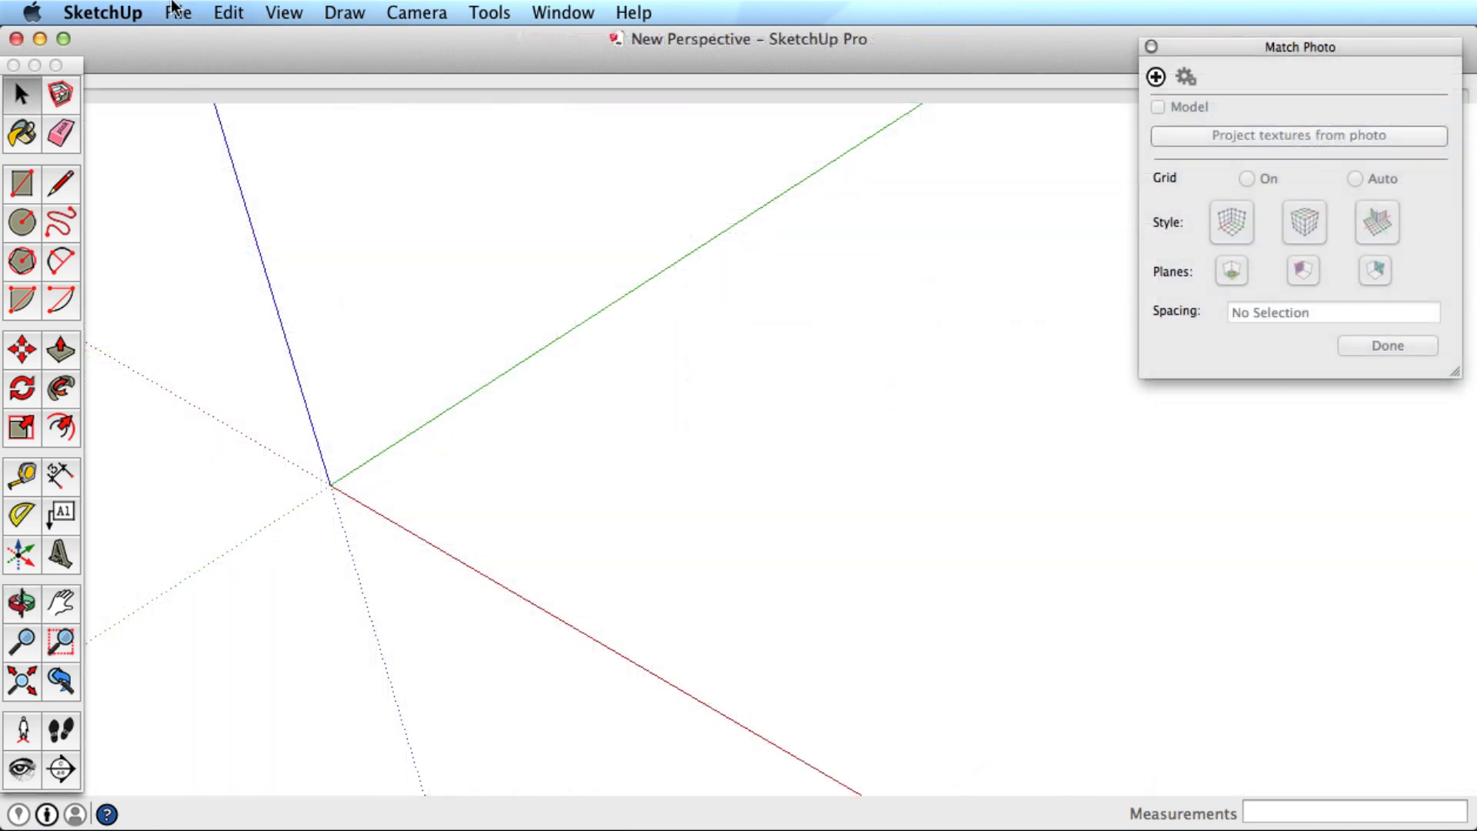
left_click(177, 12)
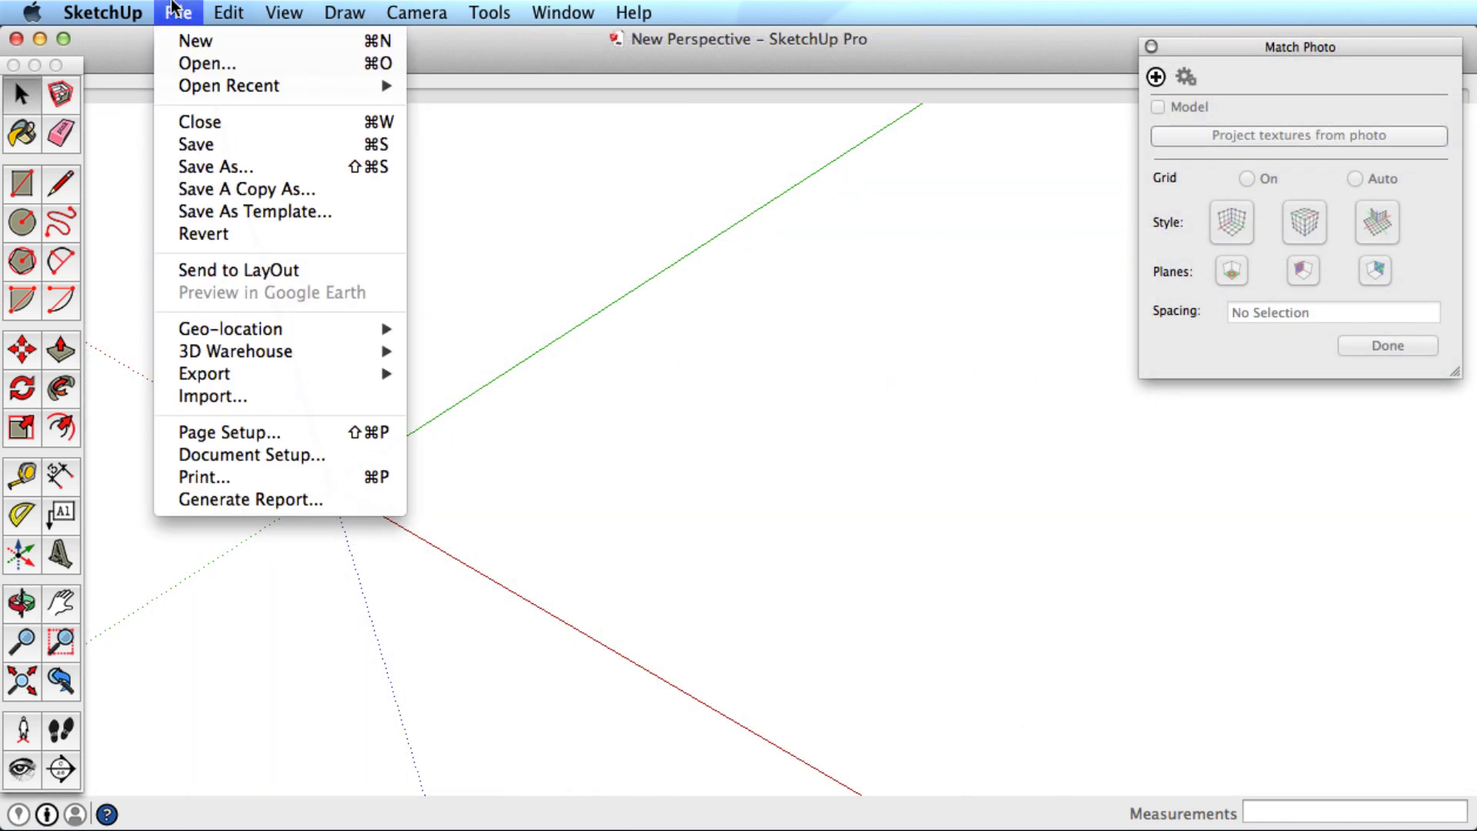
Import the building perspective JPG, filtered by All Supported Image Types, as a new matched photo.
left_click(229, 397)
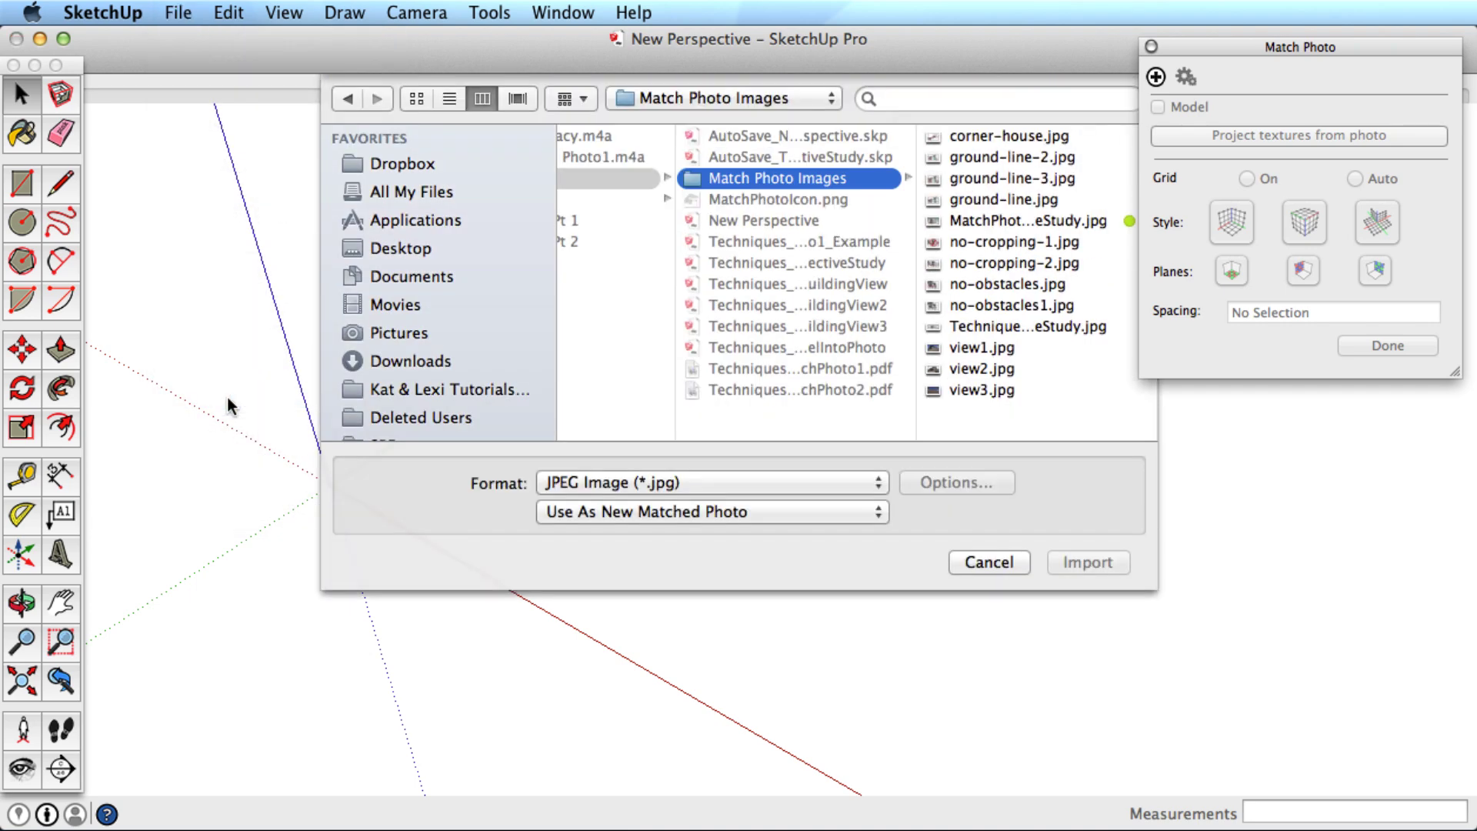
left_click(1055, 326)
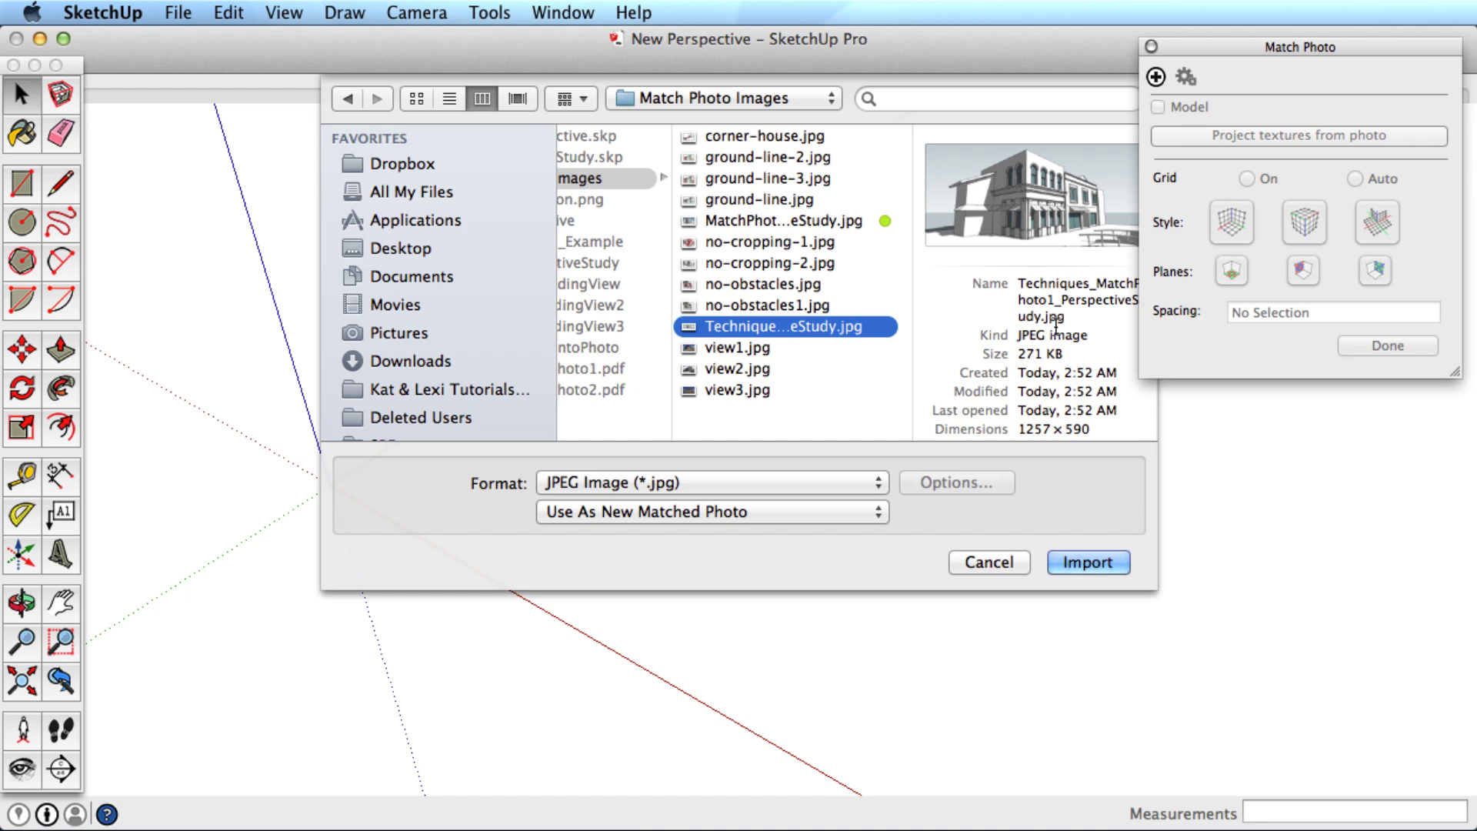
left_click(685, 483)
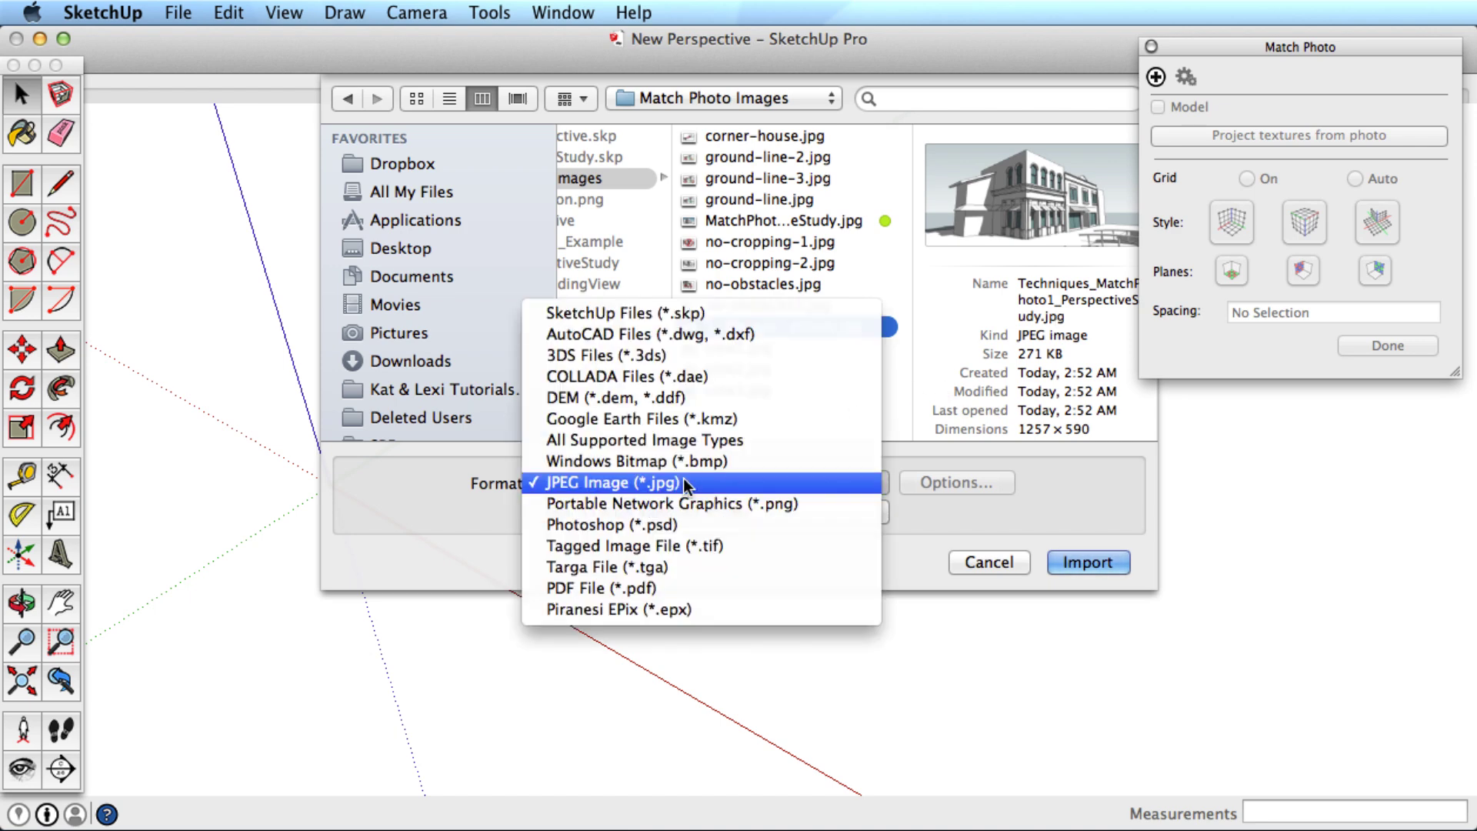
left_click(687, 444)
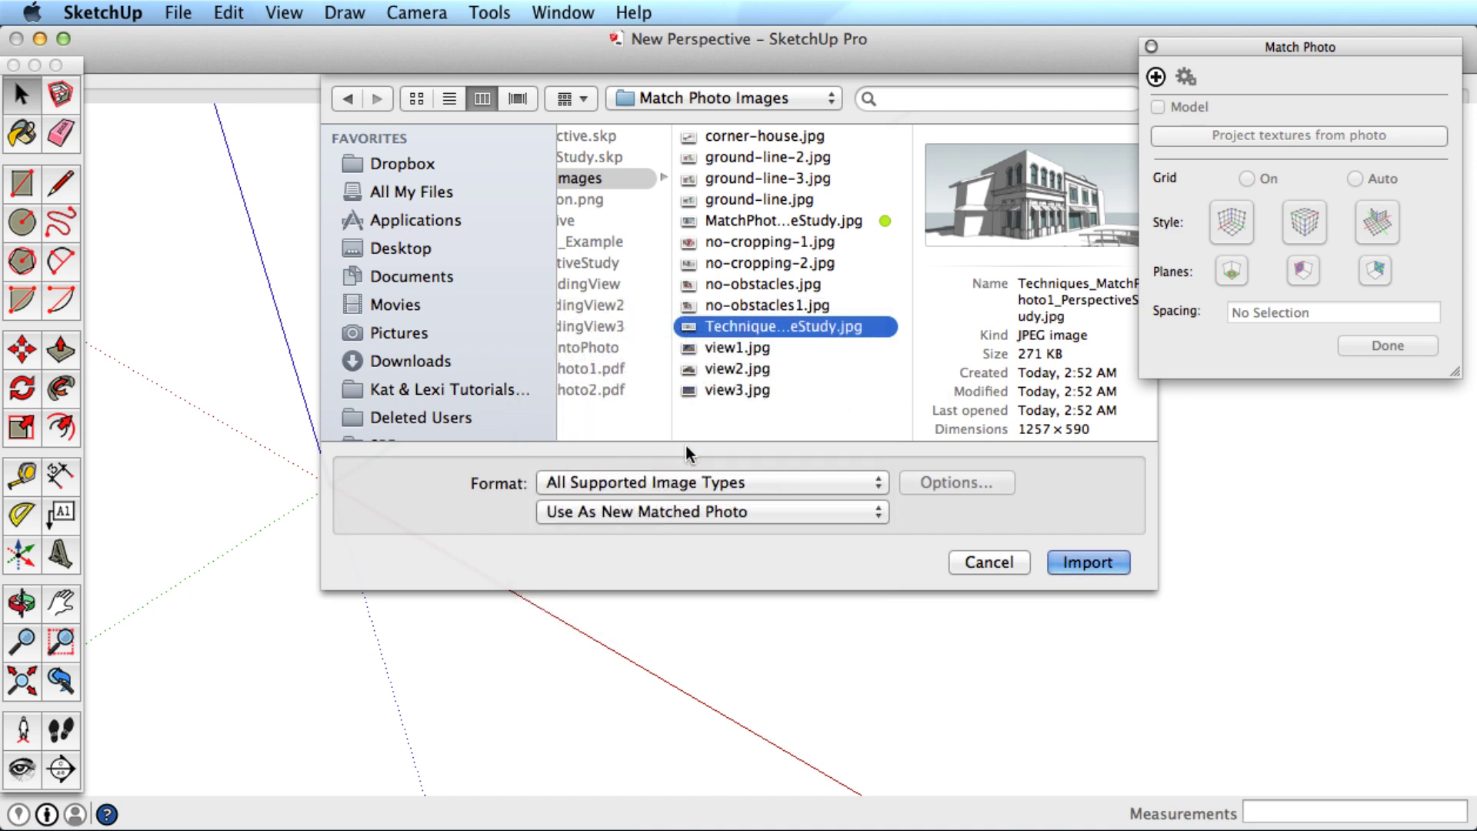
left_click(689, 510)
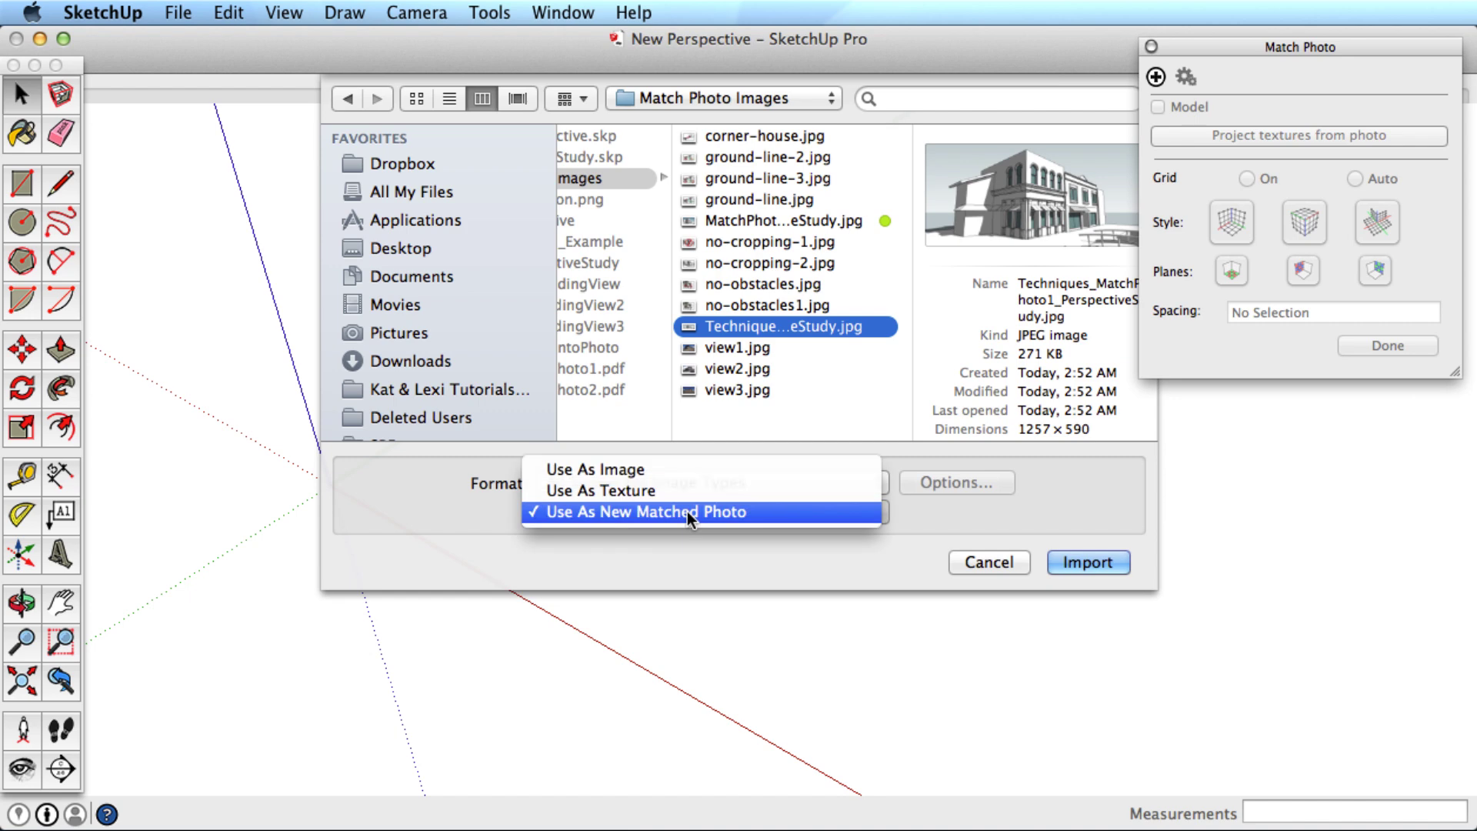
left_click(688, 511)
left_click(1100, 562)
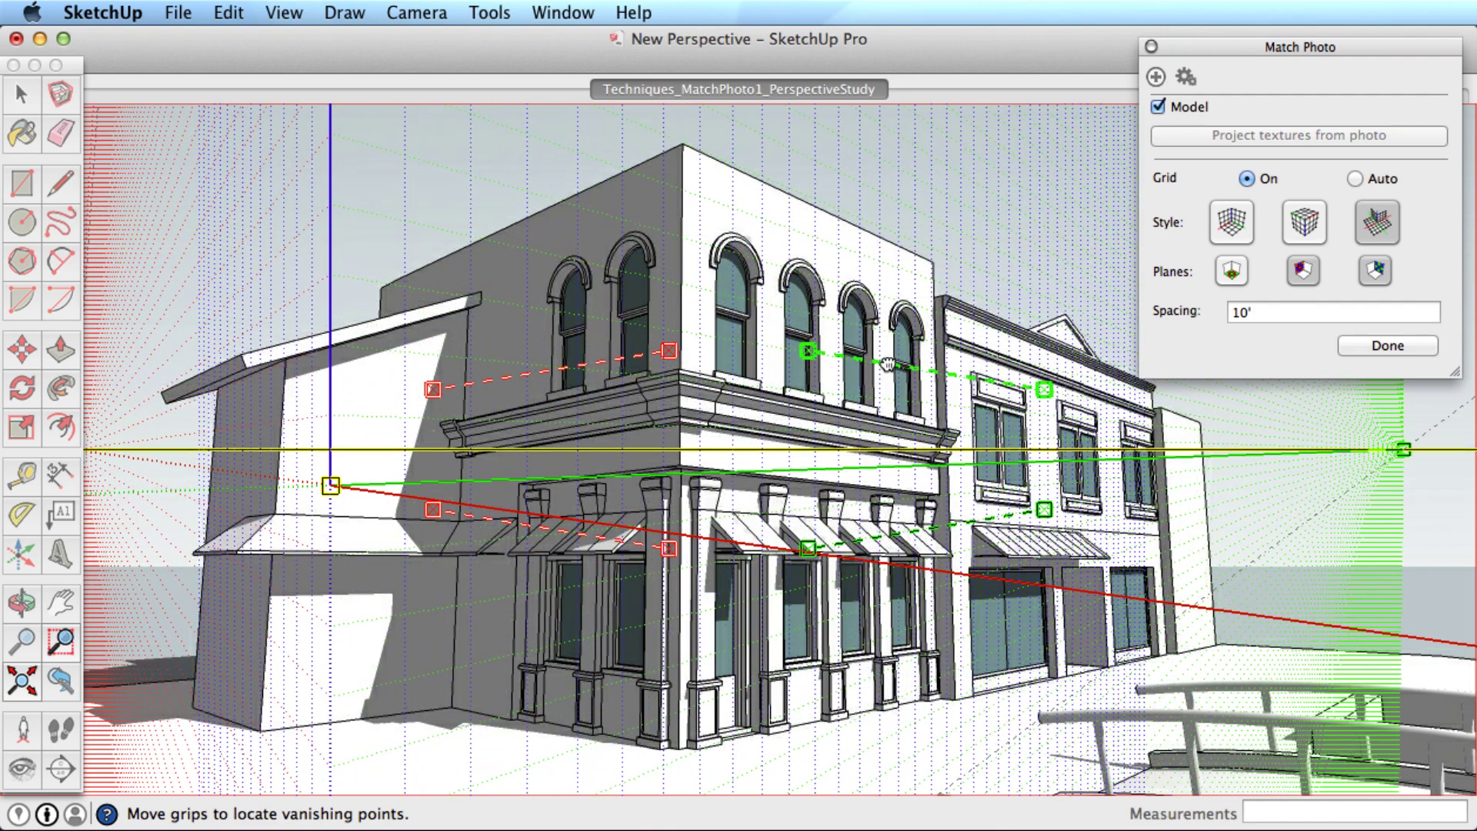
Align the upper red and green bars with the roofline and the lower bars with the base.
left_click_drag(888, 365, 755, 175)
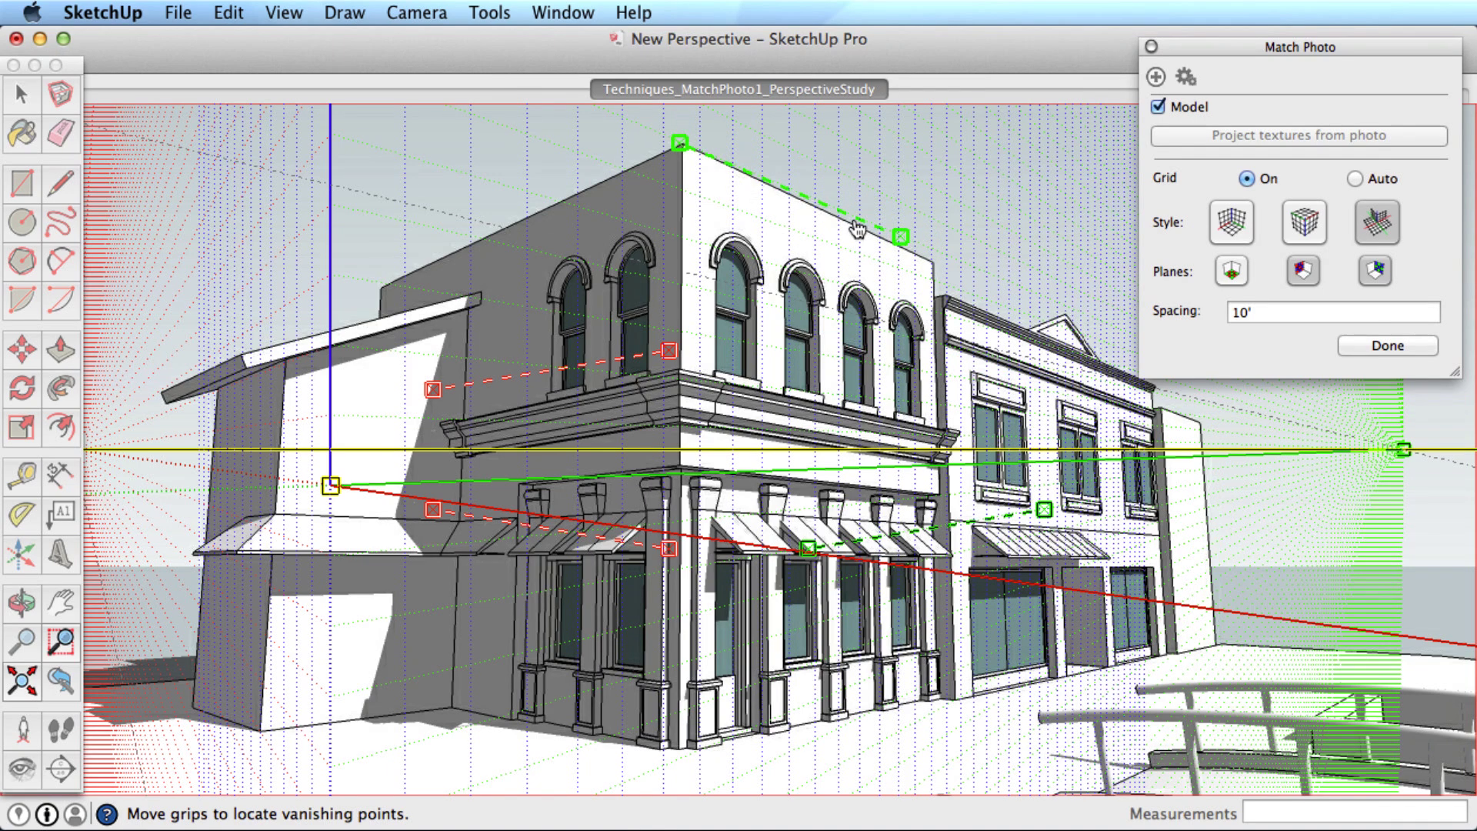
left_click_drag(888, 242, 921, 270)
left_click_drag(535, 374, 467, 243)
left_click_drag(585, 178, 678, 145)
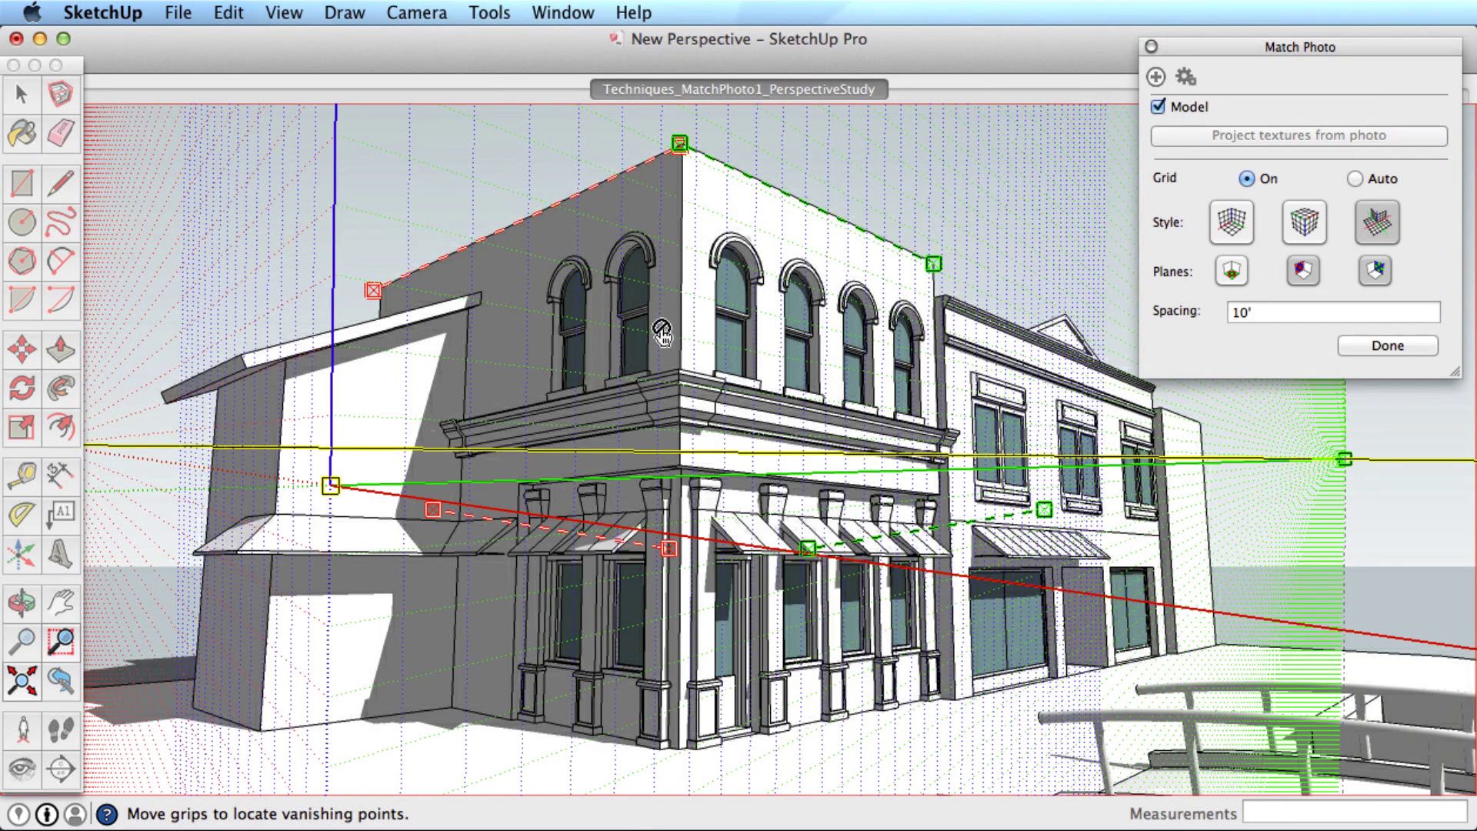
left_click_drag(504, 527, 452, 706)
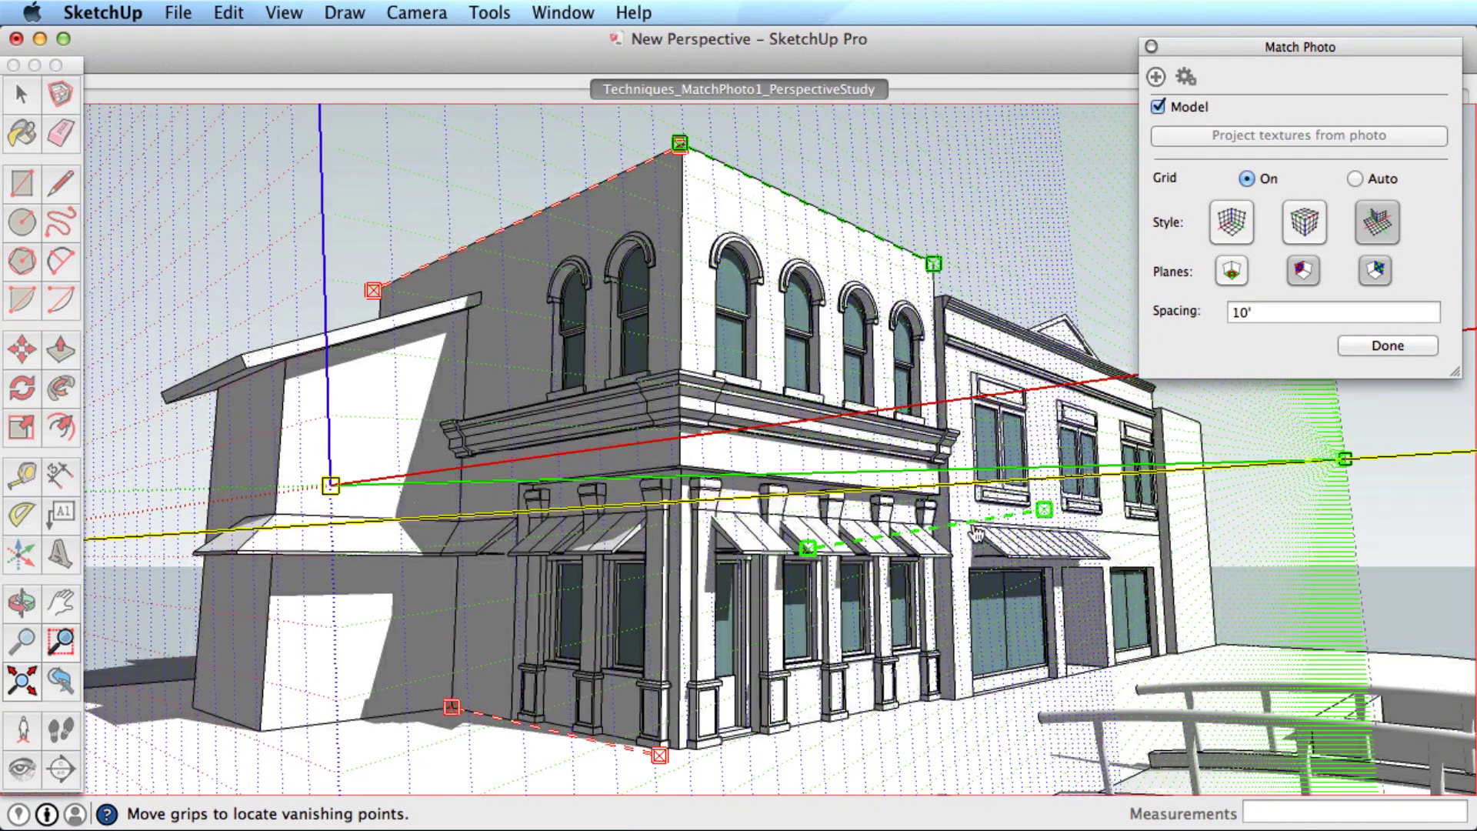
left_click_drag(977, 526, 1164, 656)
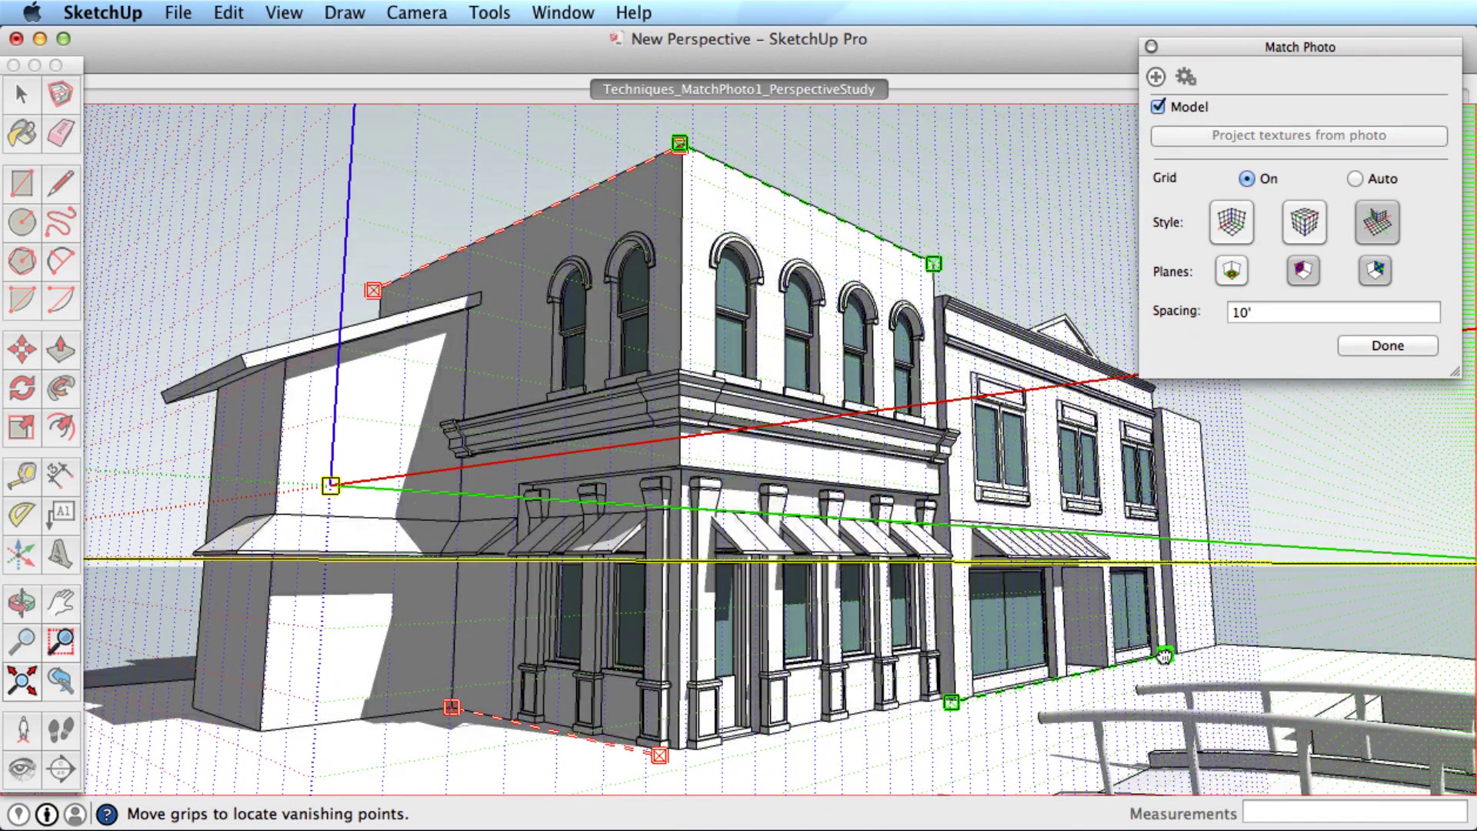
Fine-tune the bar ends: green onto the roof peak, red onto the left roof corner.
scroll(928, 278, "up", 10)
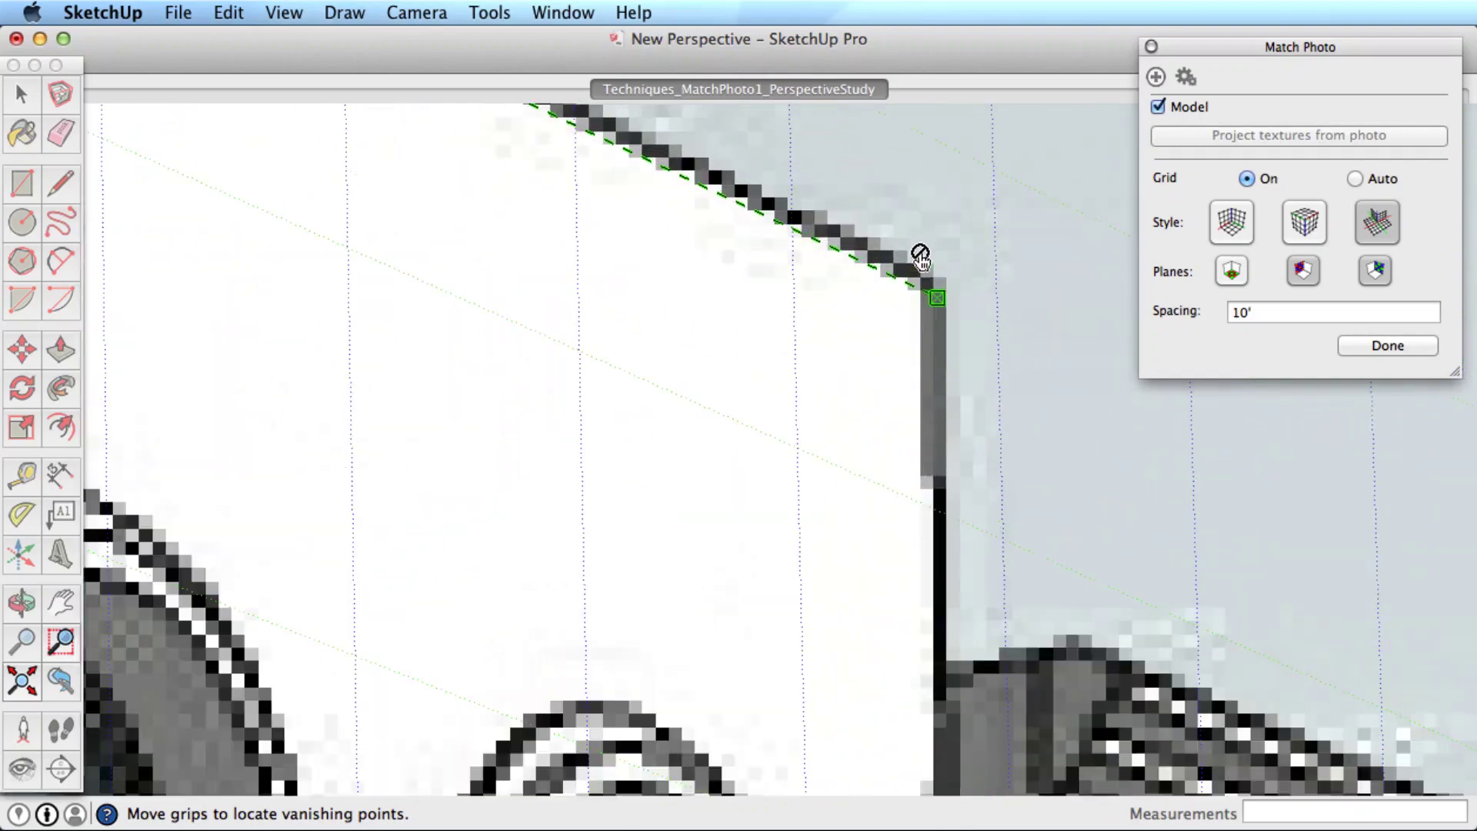
left_click_drag(940, 303, 956, 317)
scroll(954, 319, "down", 5)
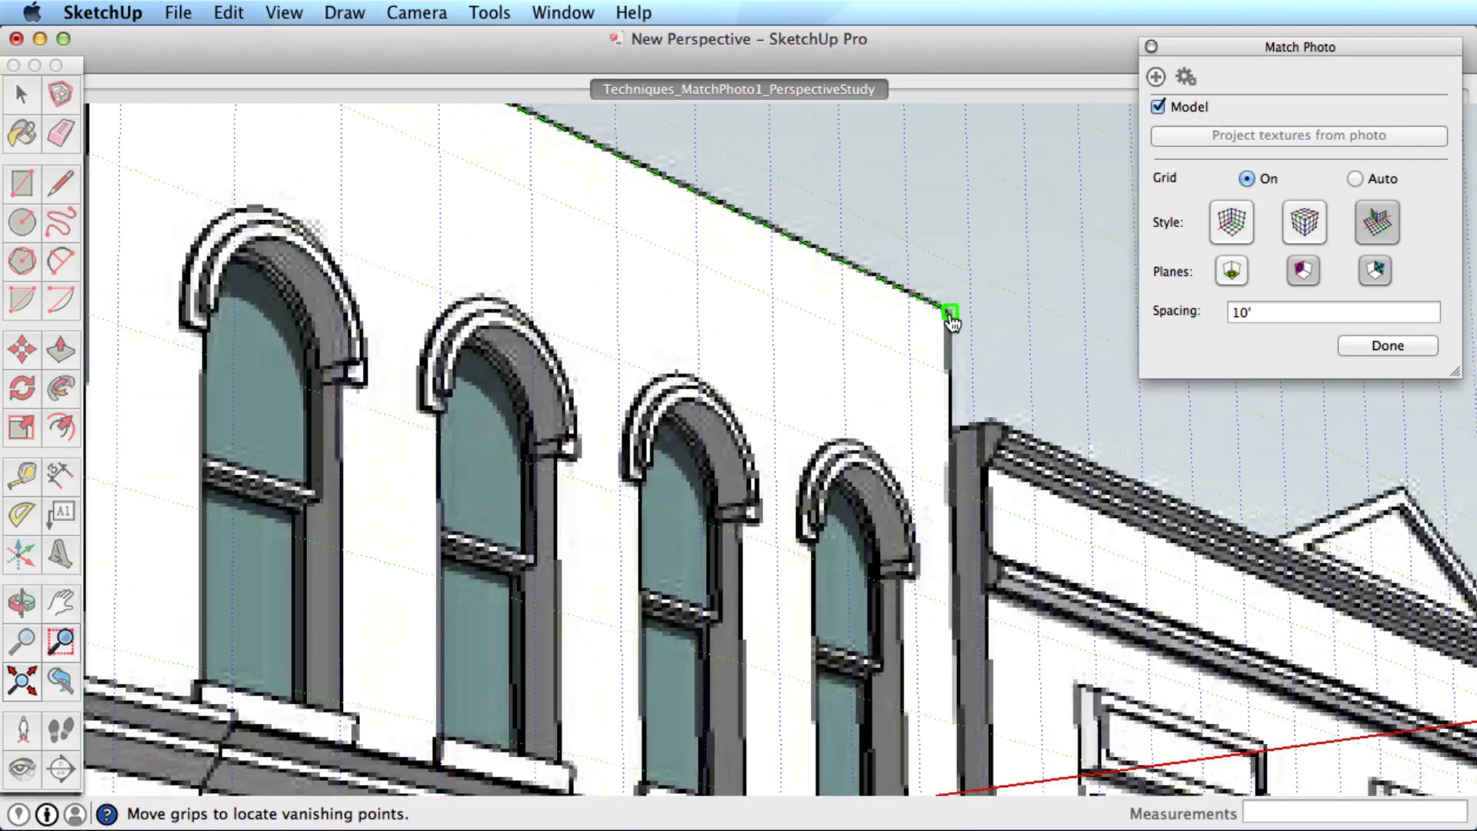
scroll(951, 317, "down", 5)
scroll(607, 131, "up", 5)
scroll(692, 223, "up", 8)
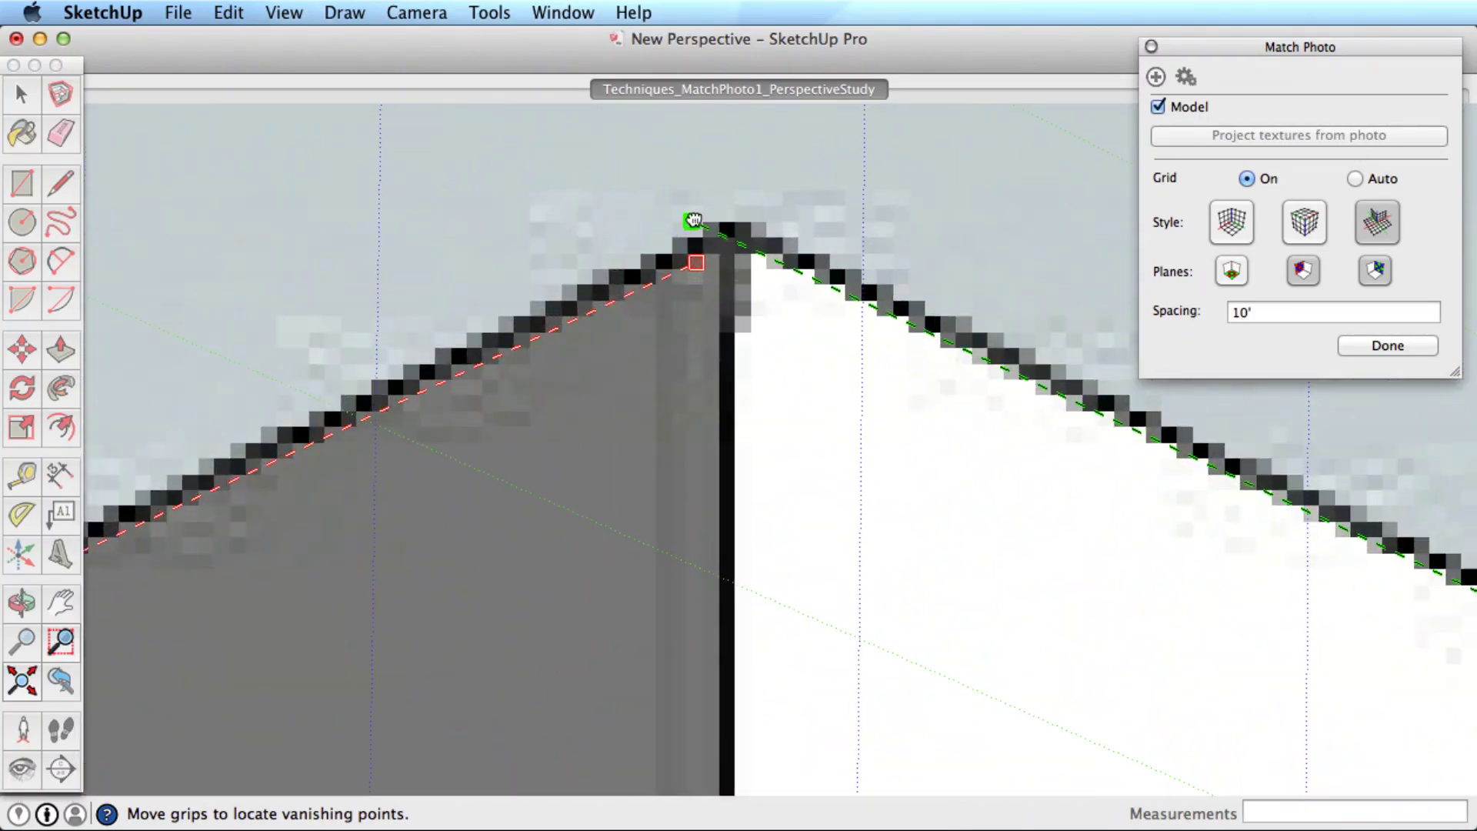
left_click_drag(696, 221, 726, 233)
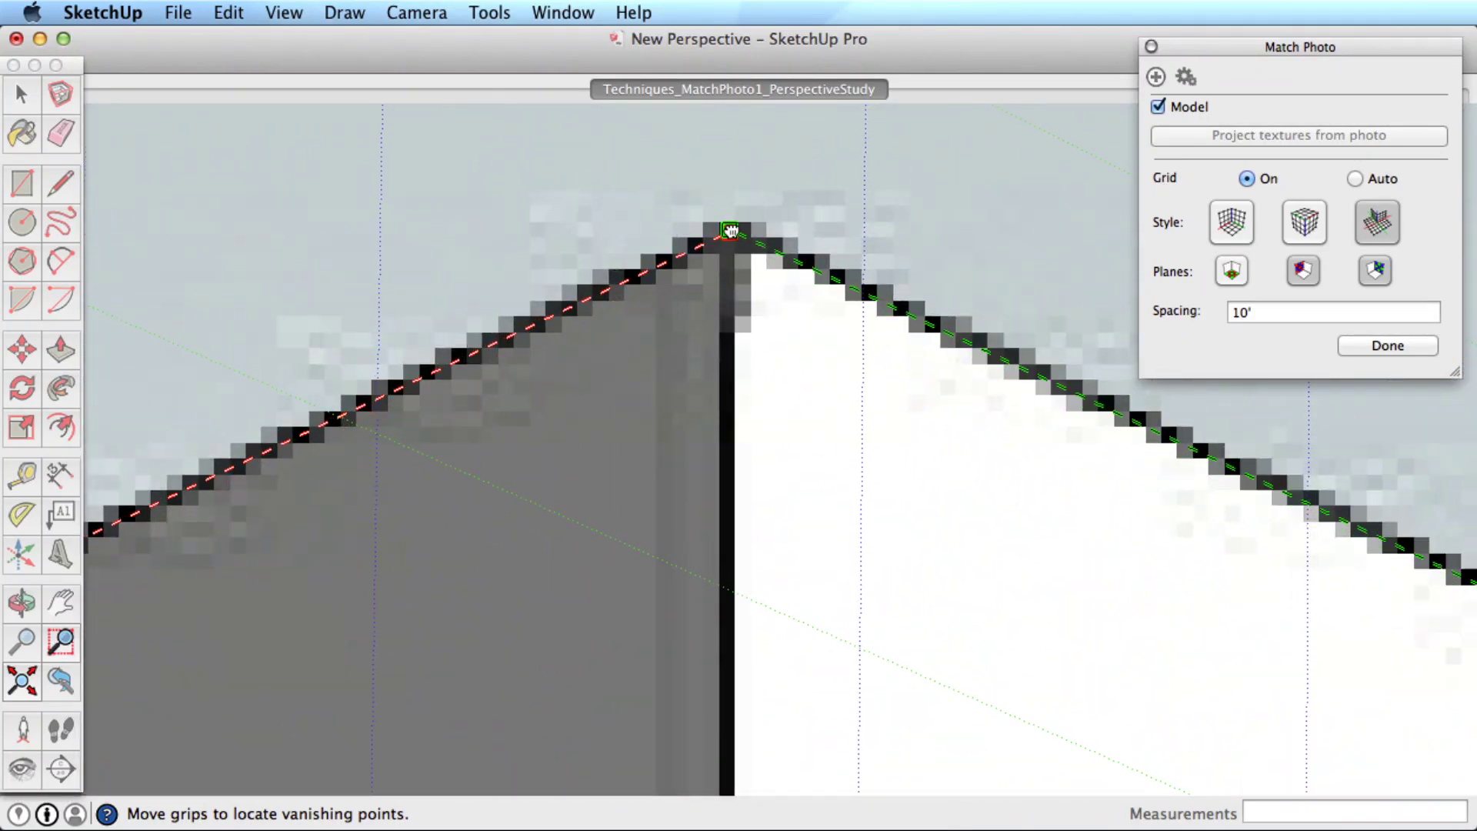
scroll(727, 234, "down", 8)
scroll(424, 427, "up", 8)
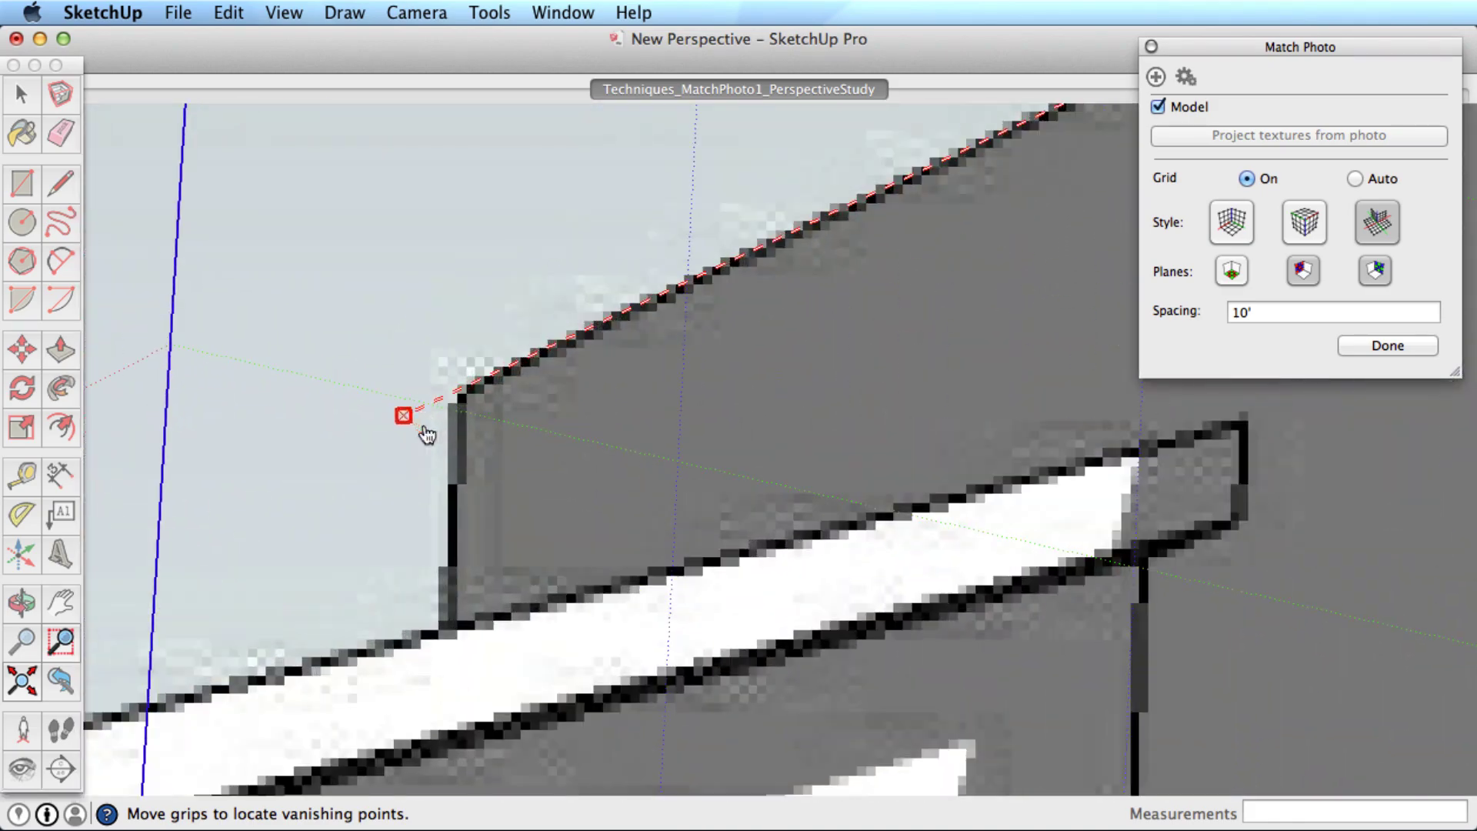
left_click_drag(424, 427, 475, 407)
scroll(631, 444, "down", 8)
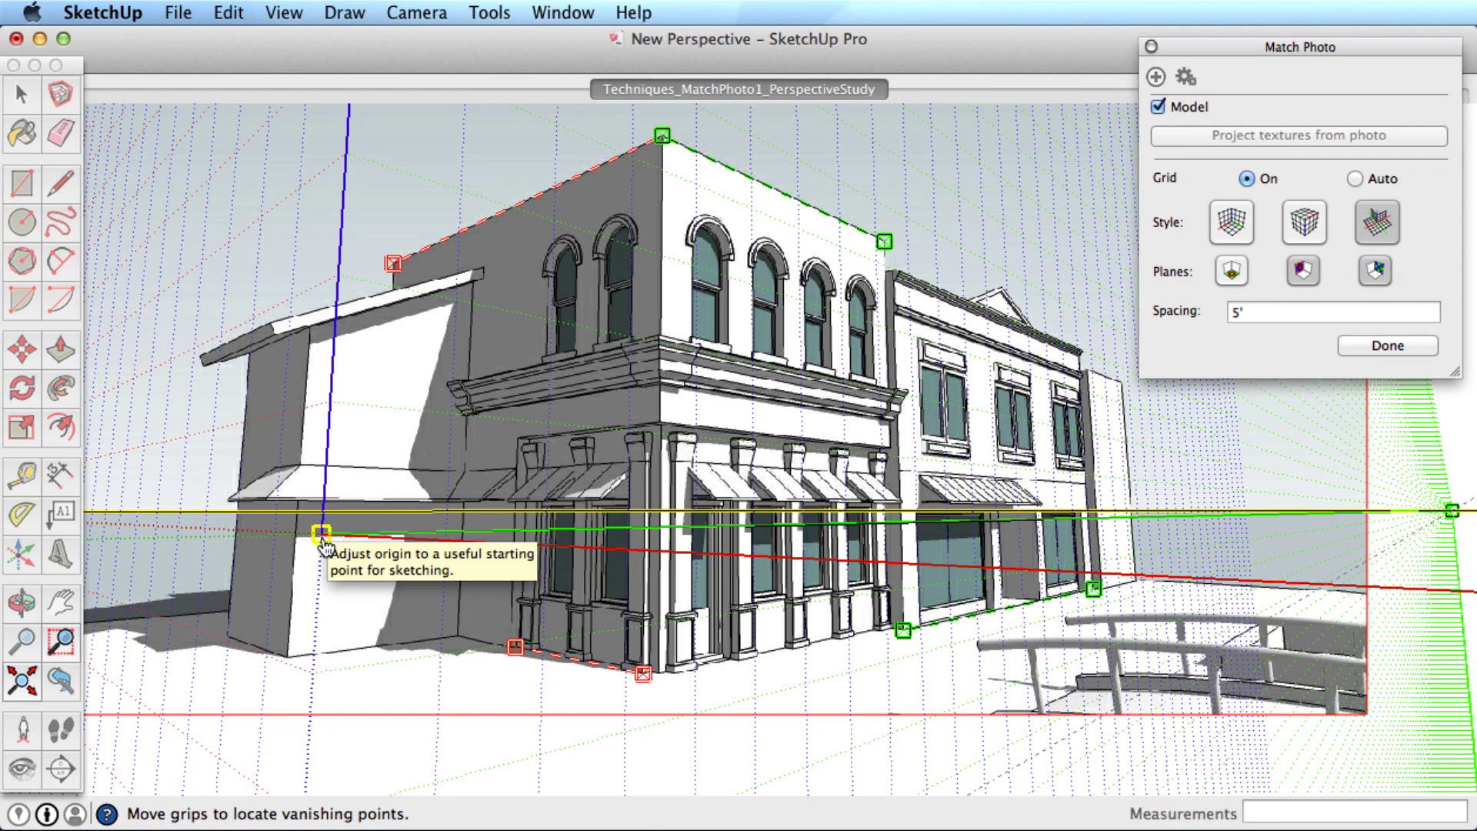
Snap the yellow axis origin onto the building's bottom corner and click Done.
left_click_drag(322, 534, 660, 679)
scroll(662, 688, "up", 10)
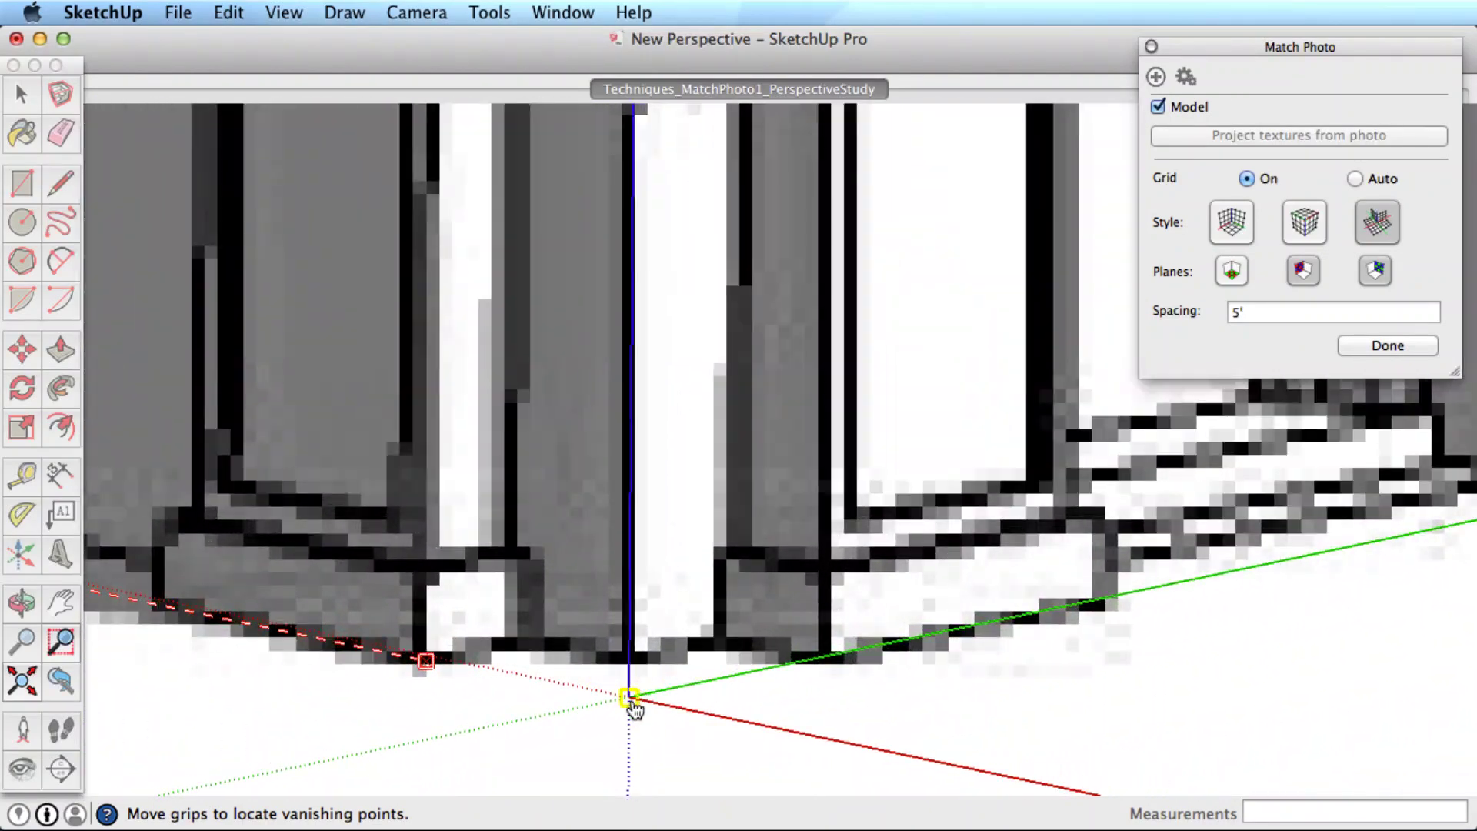
left_click_drag(632, 706, 631, 668)
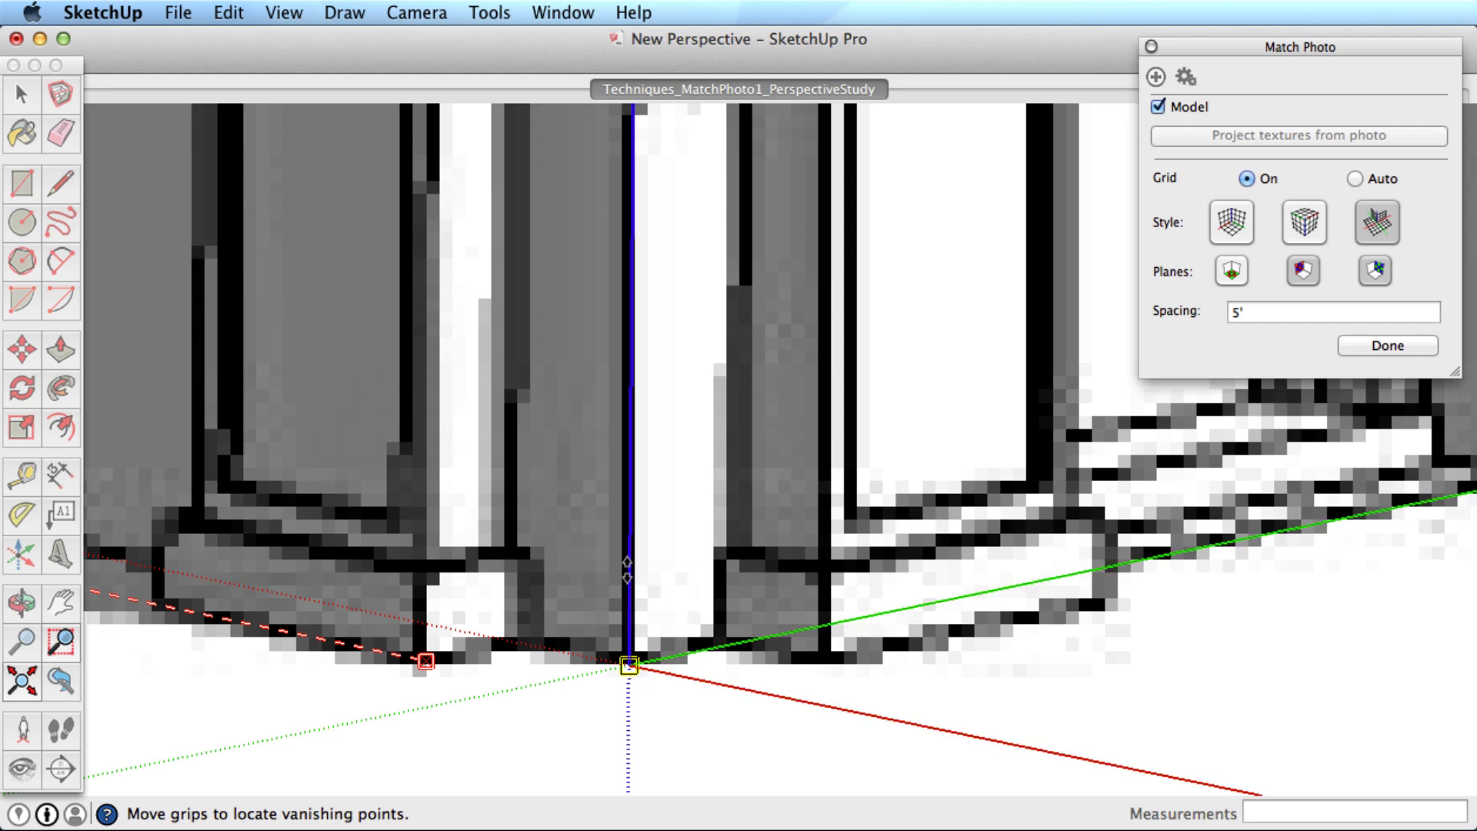
scroll(626, 570, "down", 10)
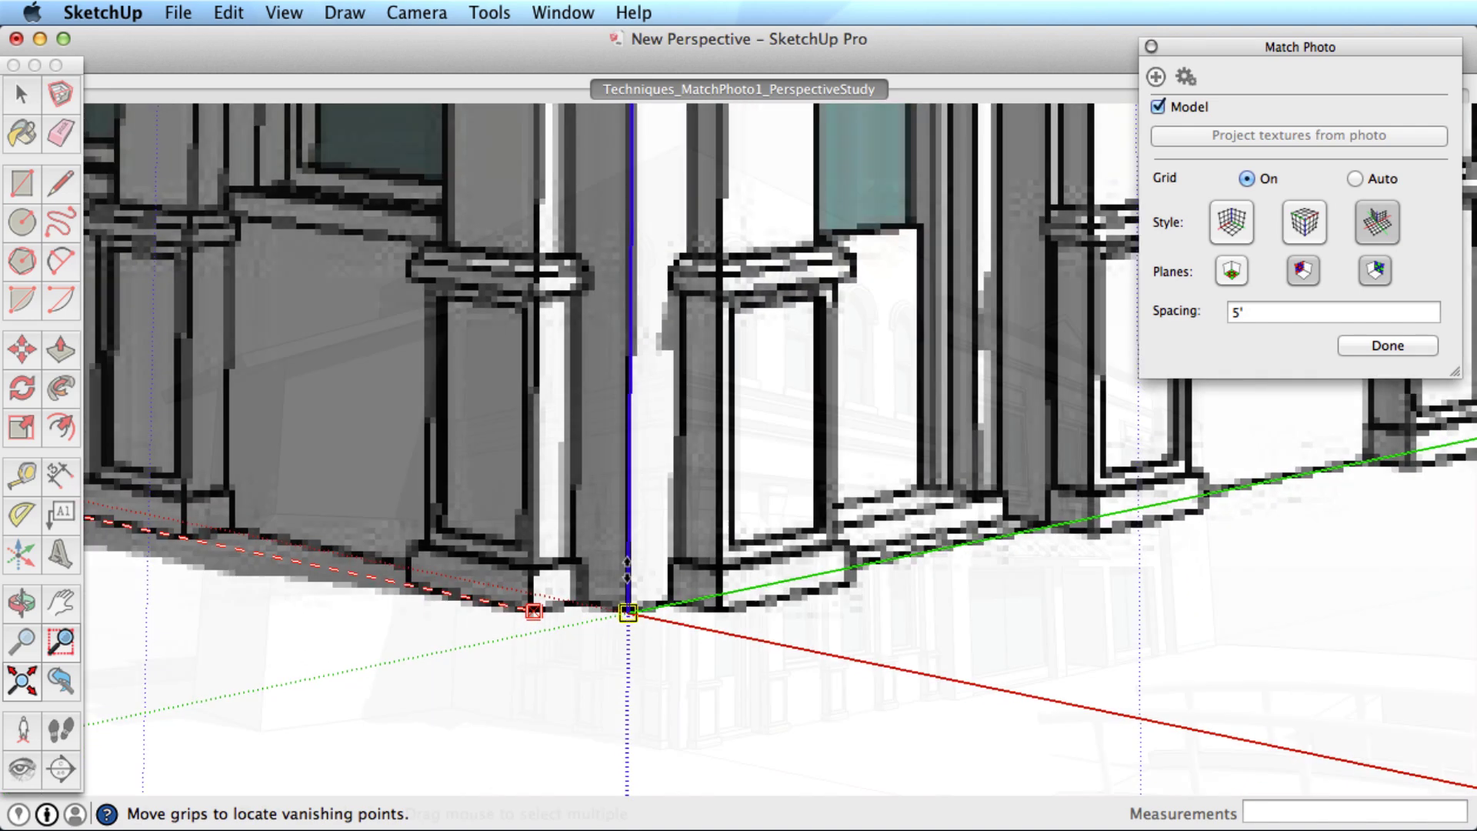
left_click(1151, 47)
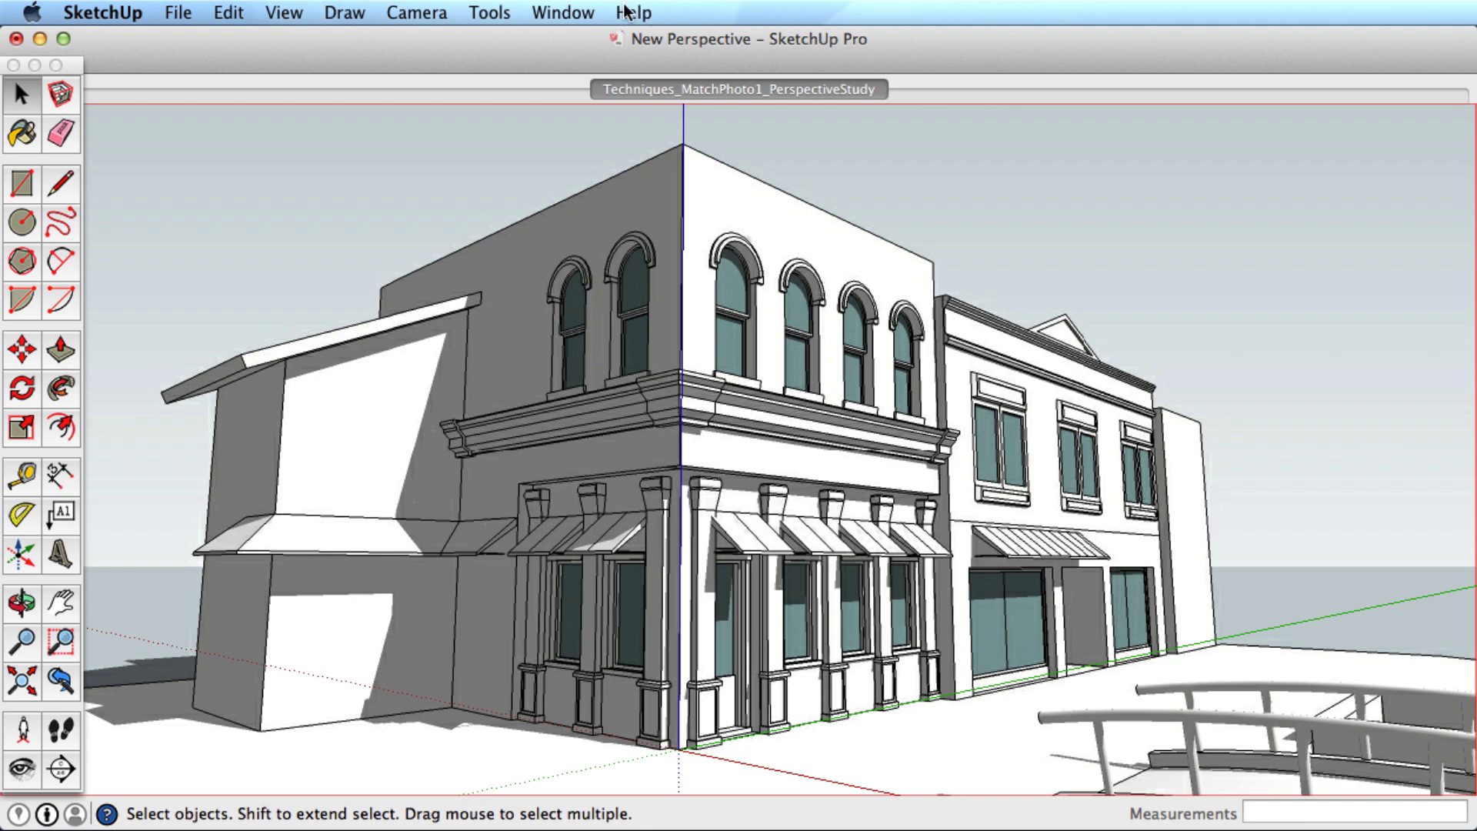
left_click(564, 13)
left_click(969, 204)
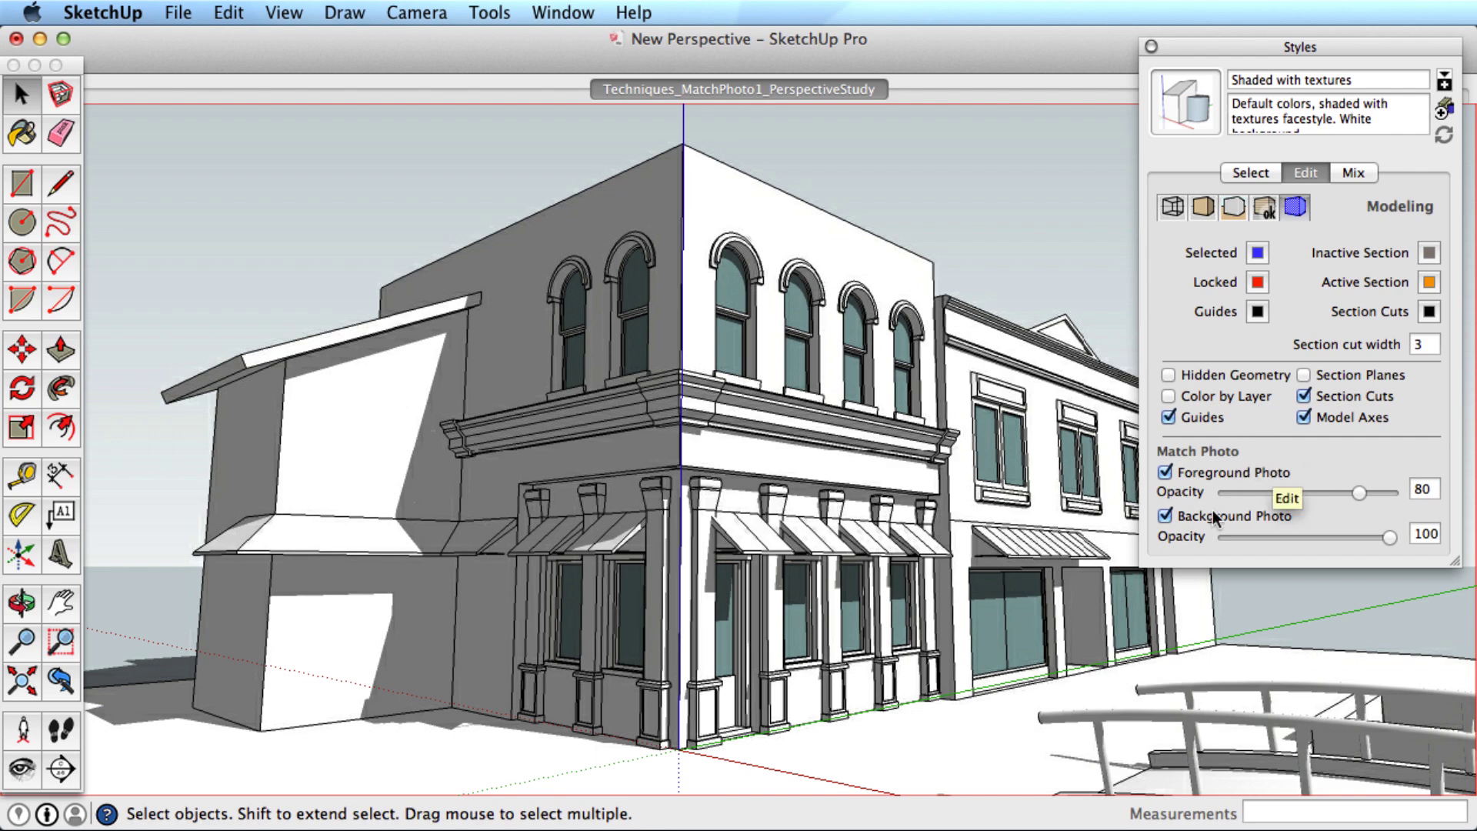
left_click(1160, 519)
left_click(1164, 519)
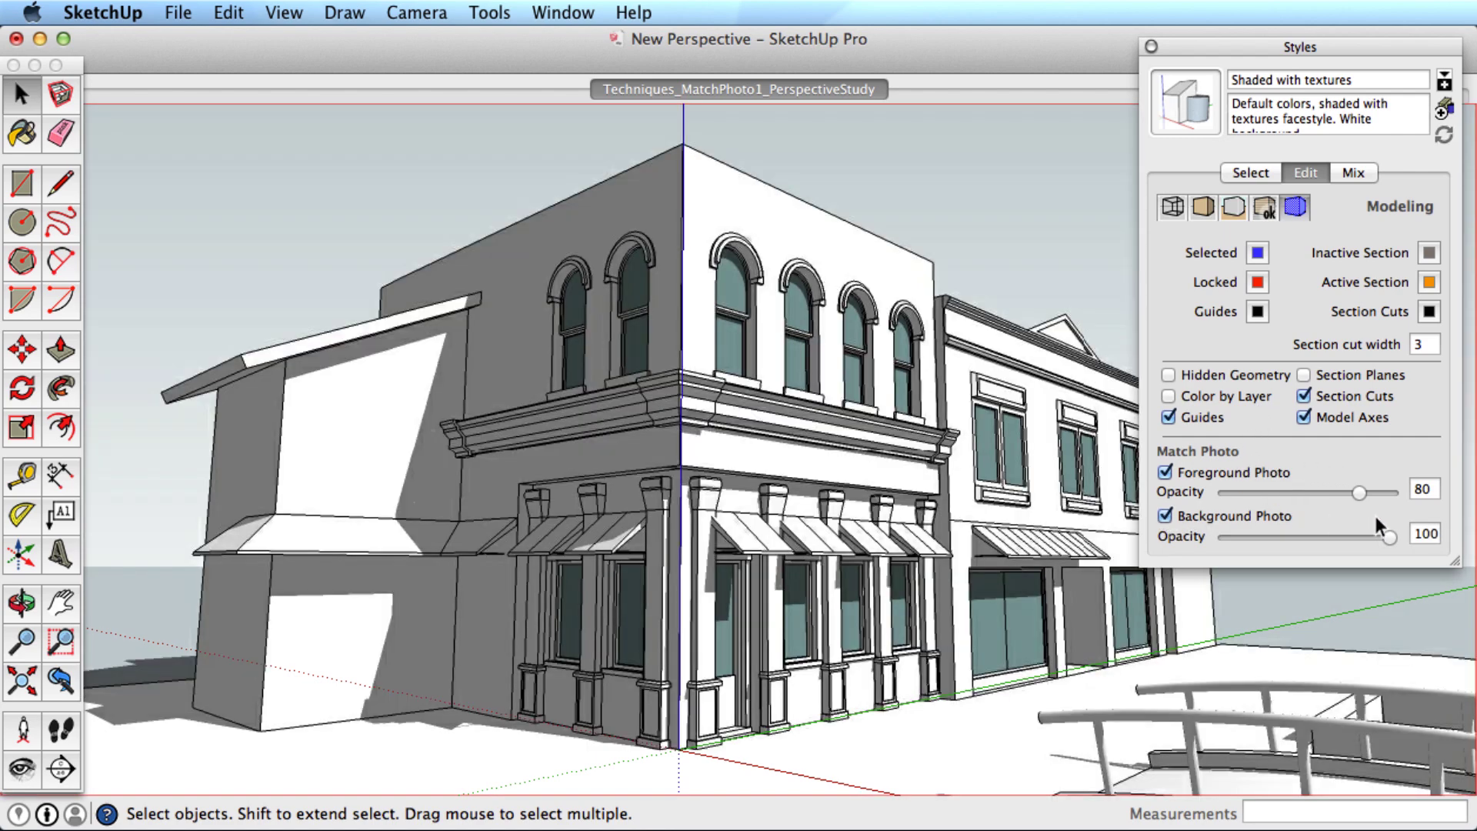
mouse_move(1391, 543)
left_mouse_down()
mouse_move(1271, 542)
mouse_move(1408, 542)
left_mouse_up()
Close the style settings, reopen Window > Match Photo and enter its Edit mode.
left_click(1151, 47)
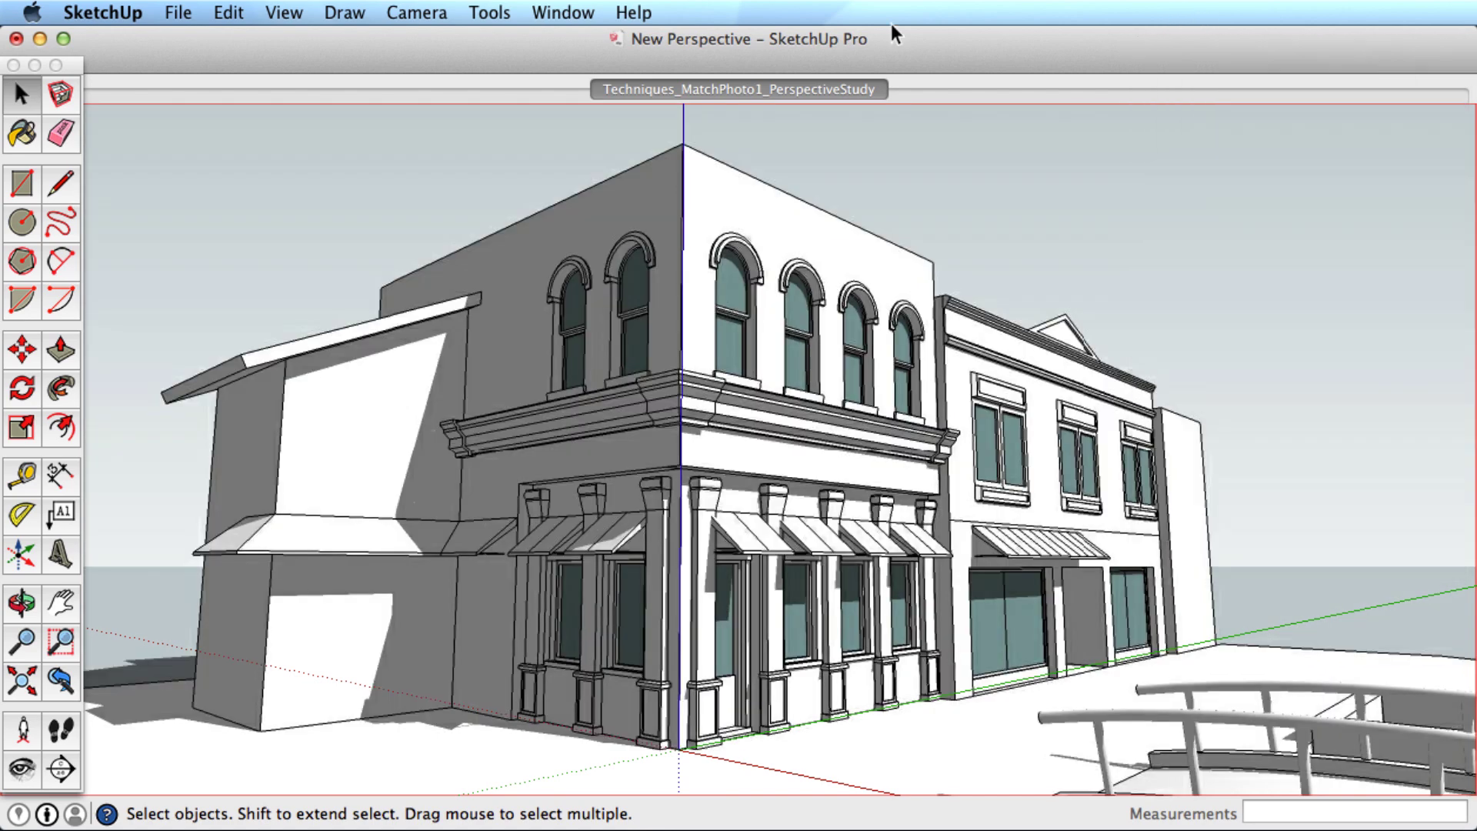
left_click(560, 12)
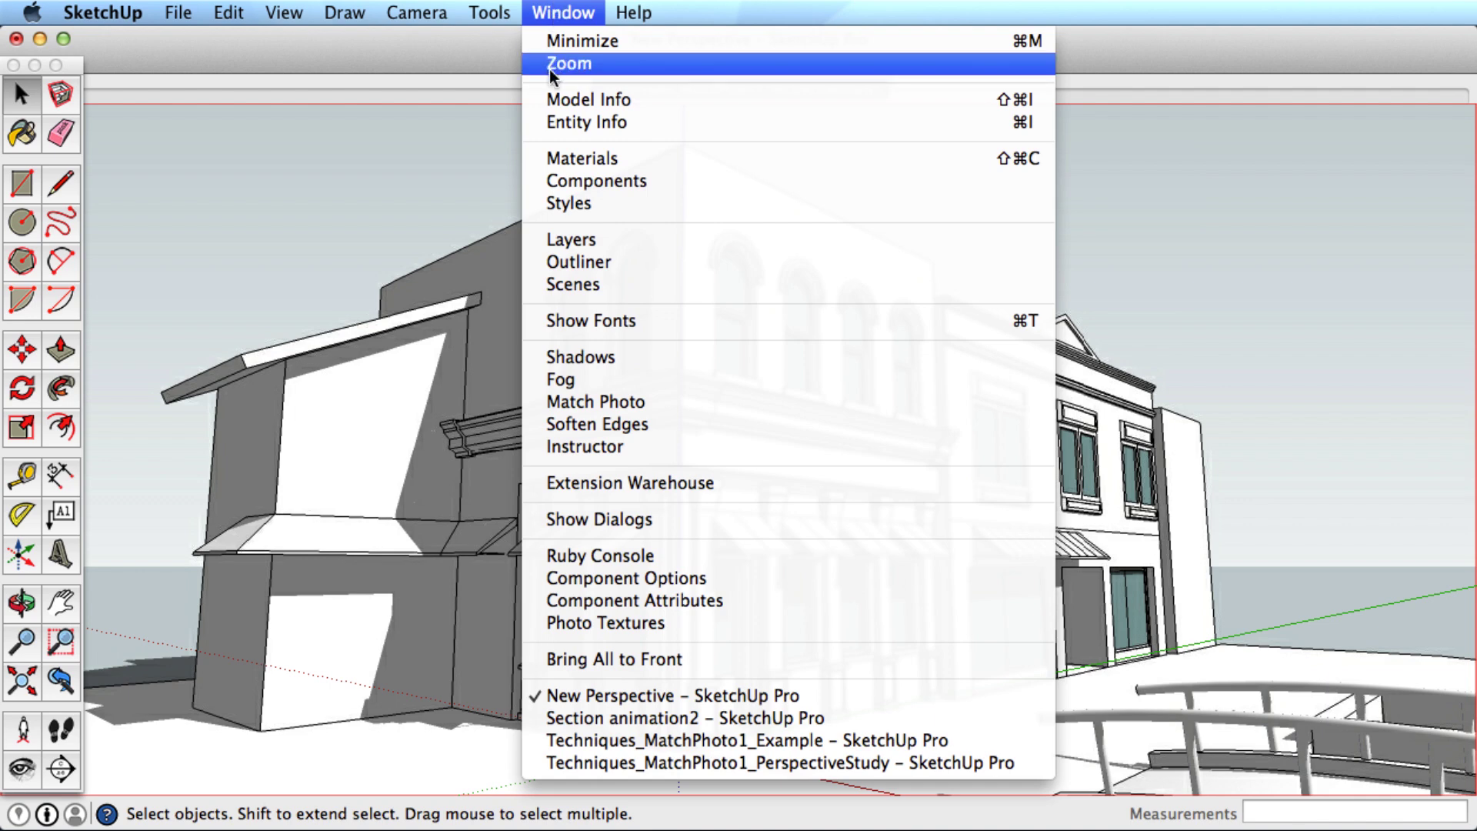
left_click(582, 402)
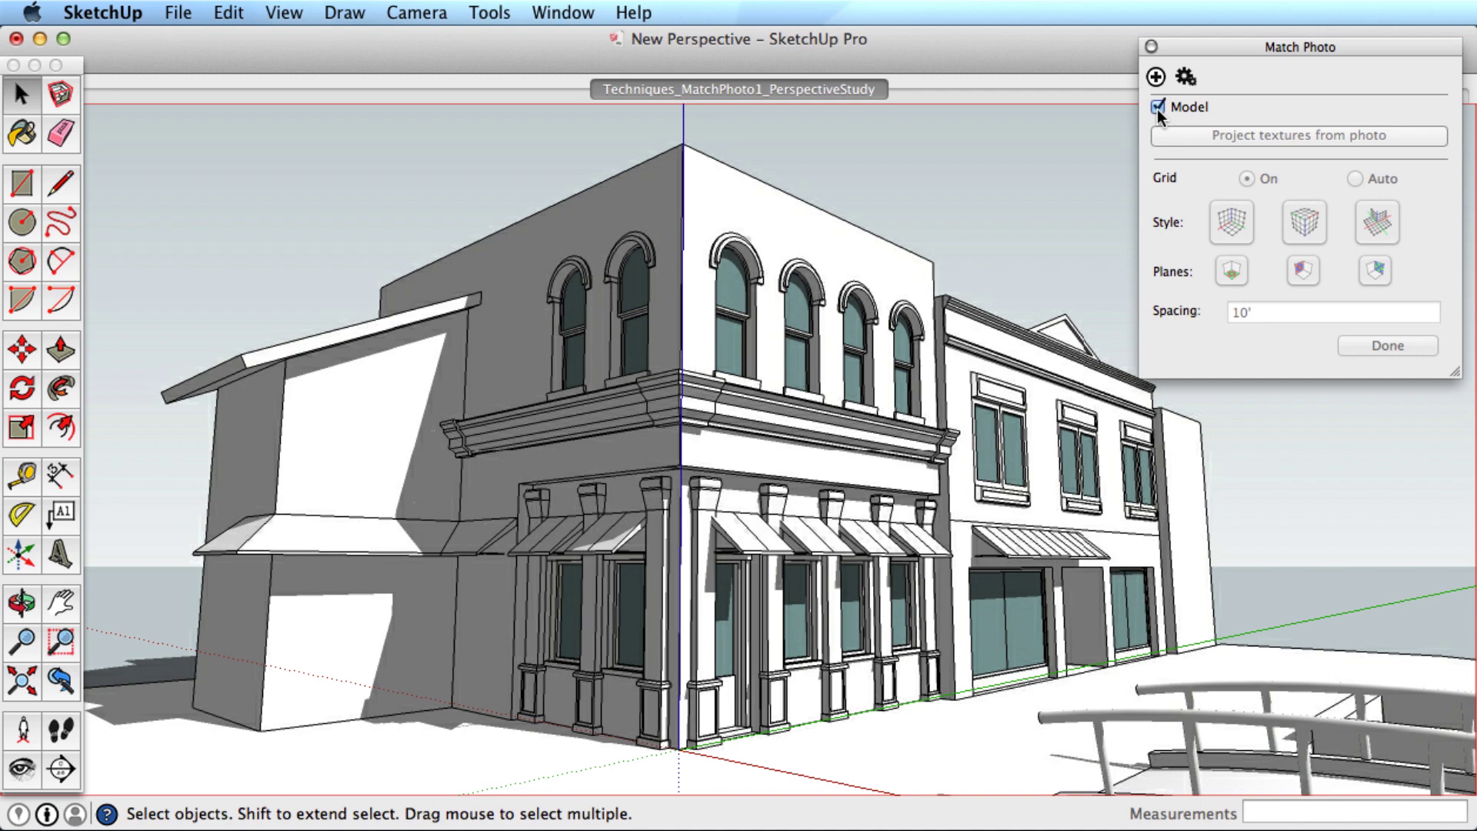
left_click(1185, 78)
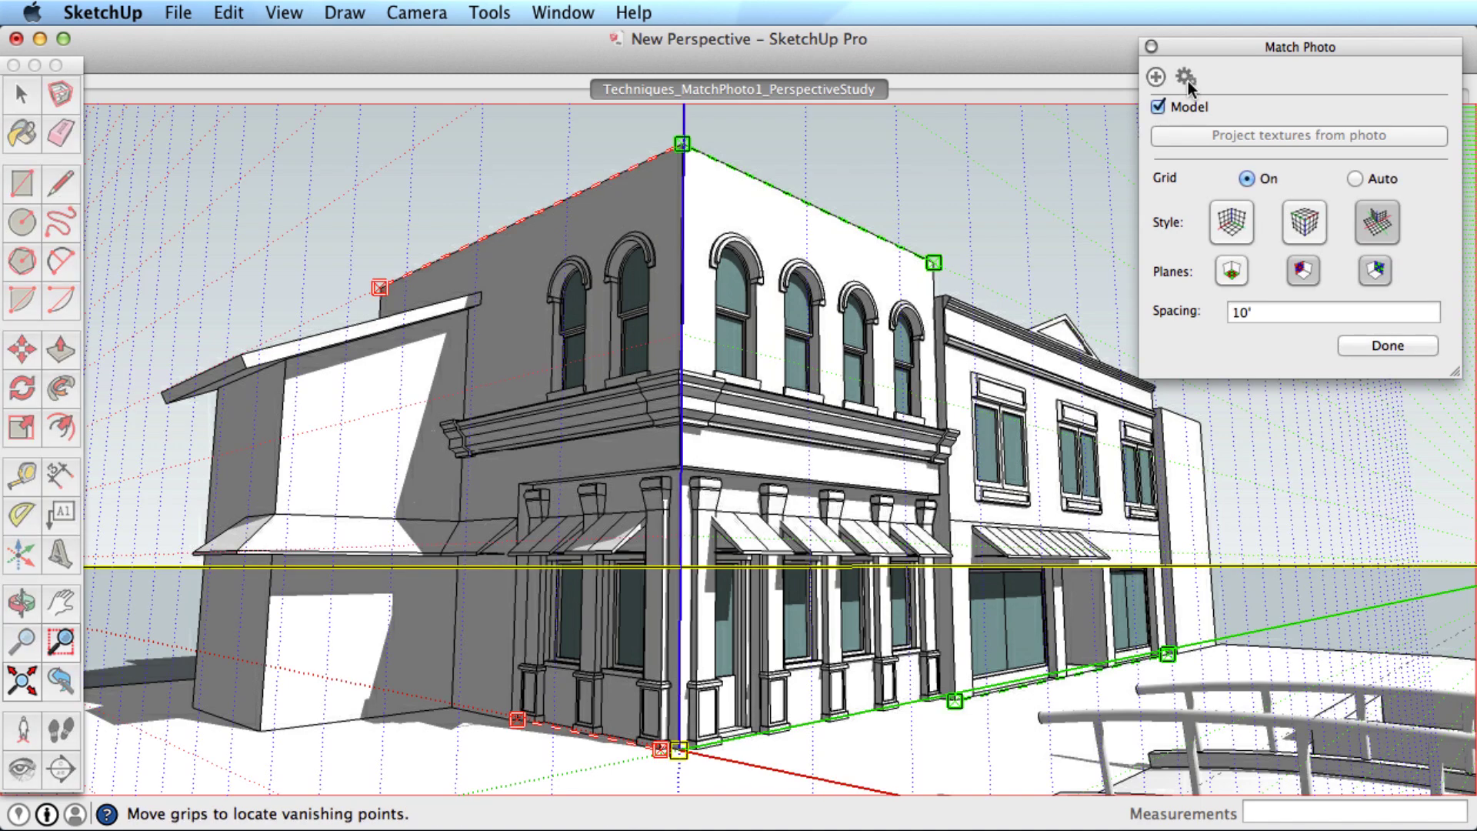
Edit the Match Photo grid Spacing value, applying 5' and 10' settings.
left_click(1239, 312)
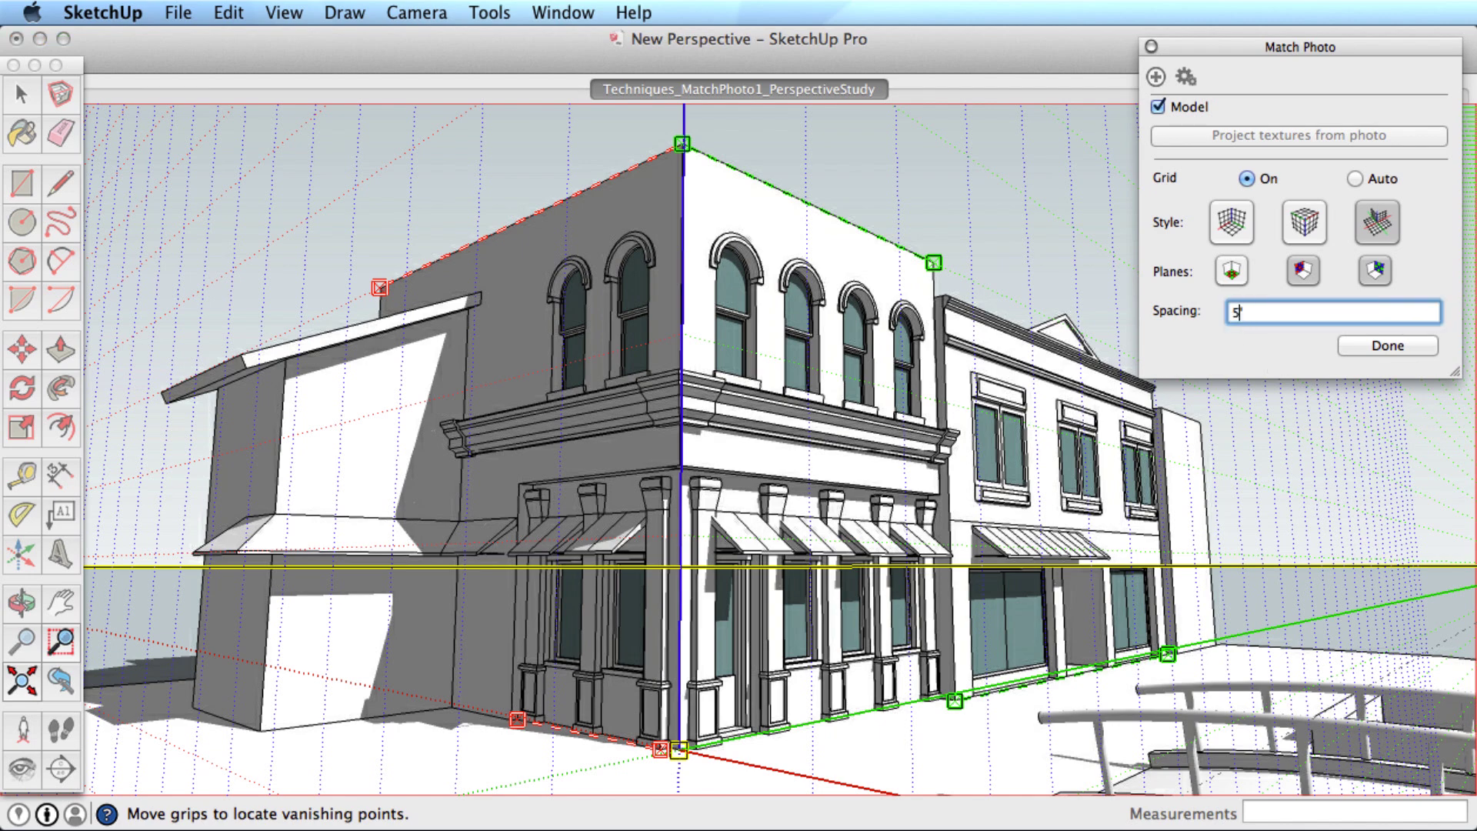
key("Return")
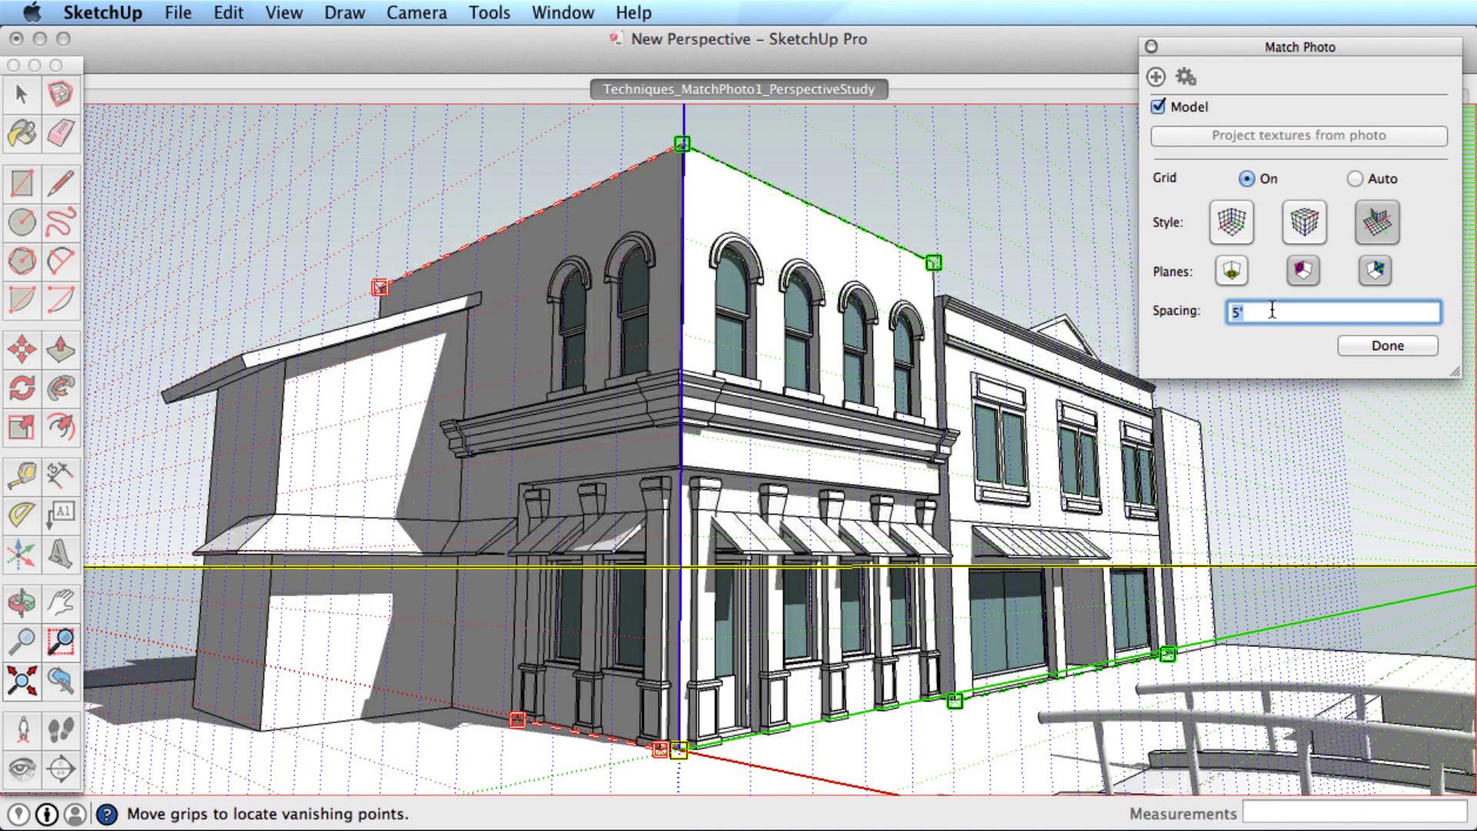
key("Return")
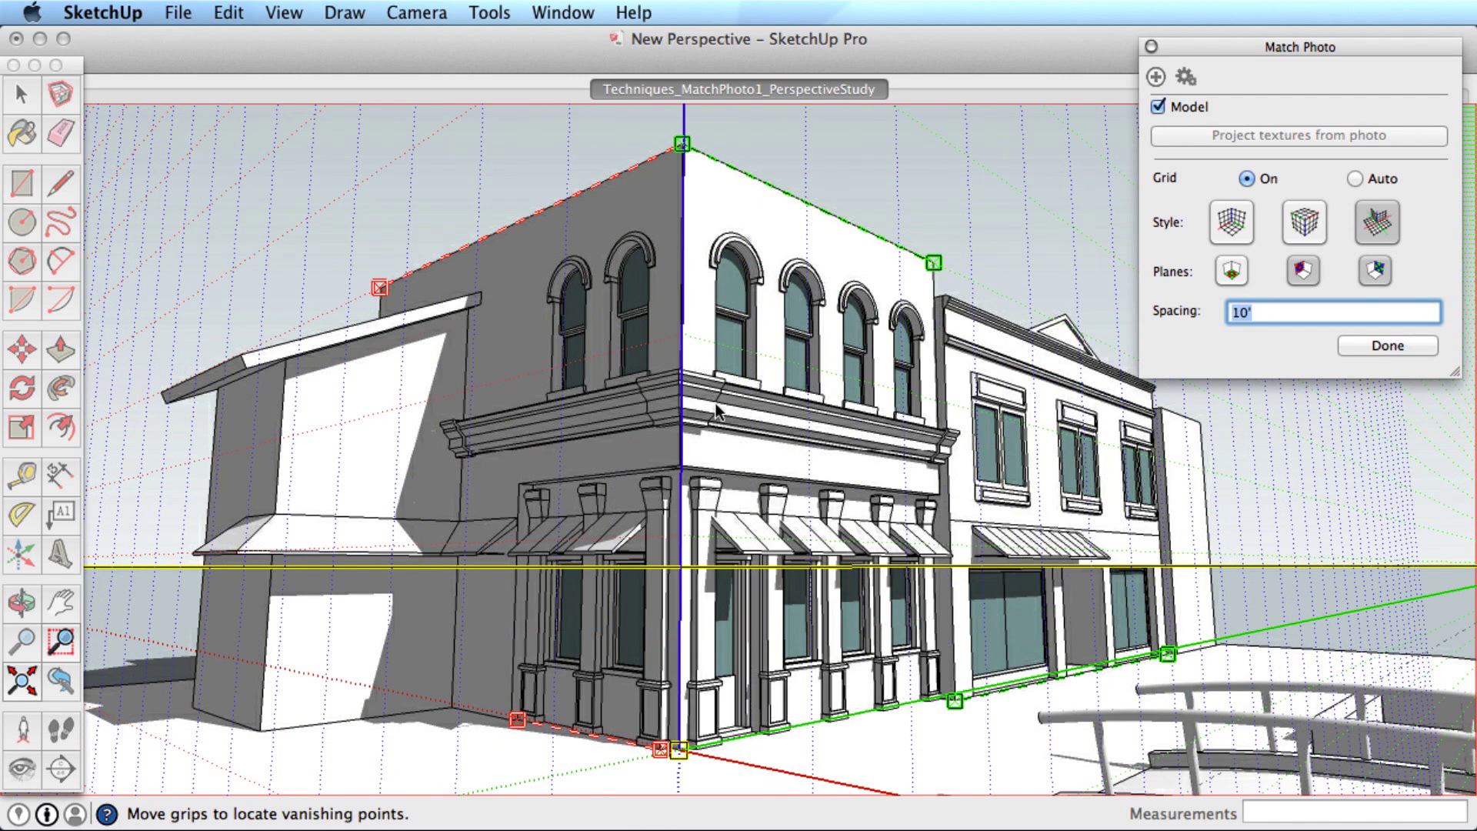
left_click(769, 457)
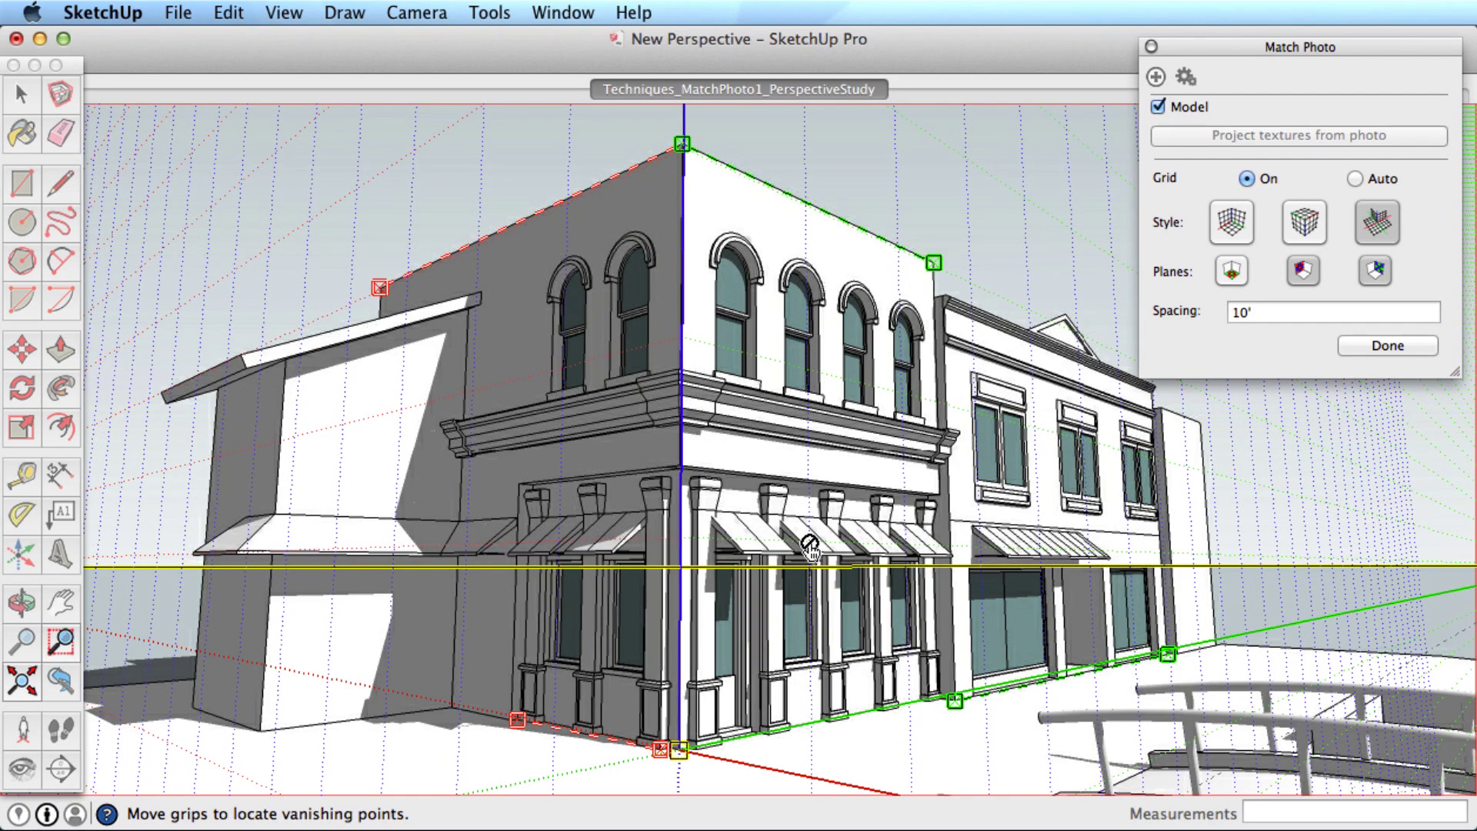
left_click(1236, 313)
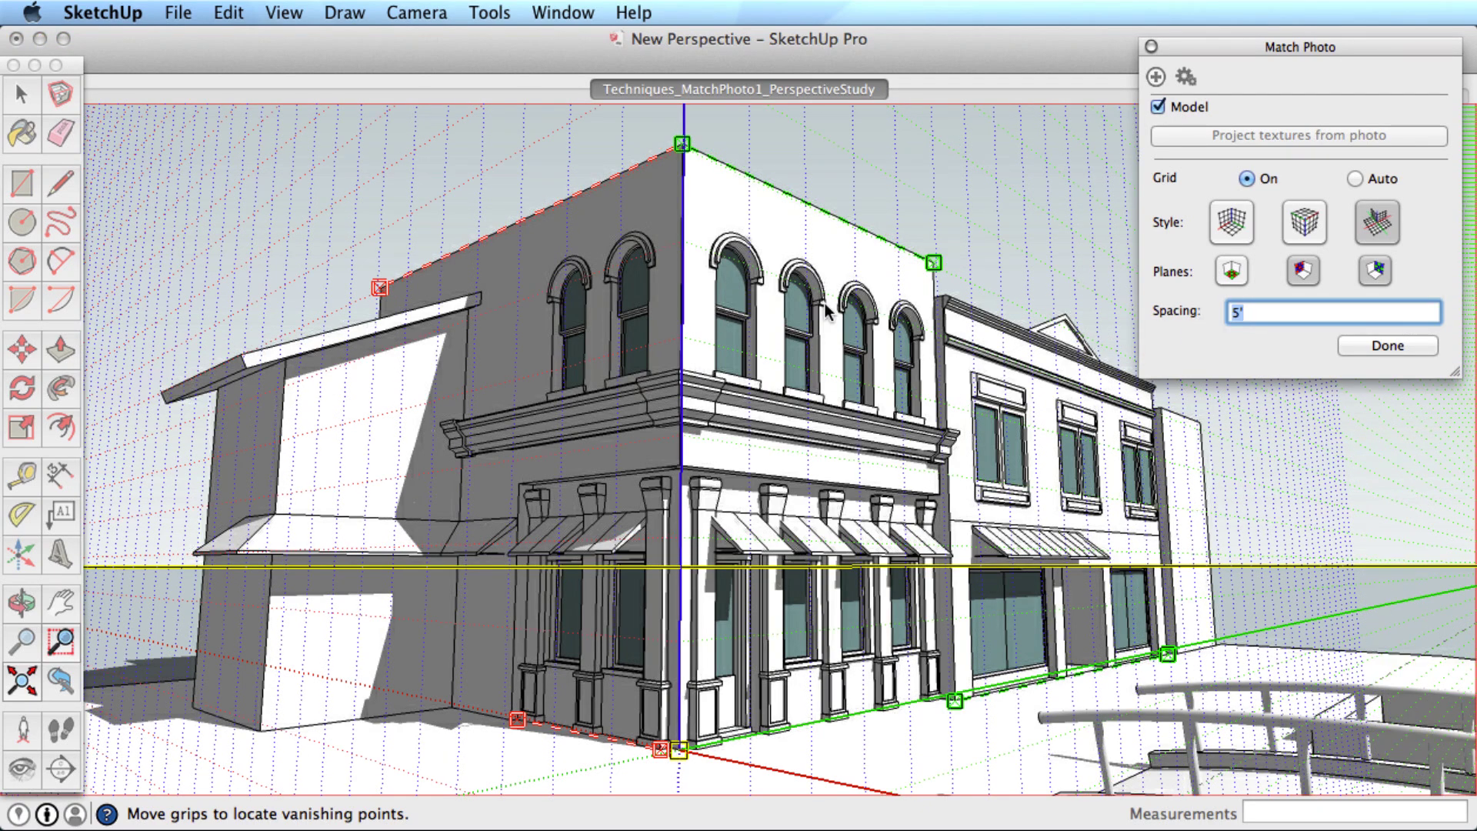
left_click(687, 392)
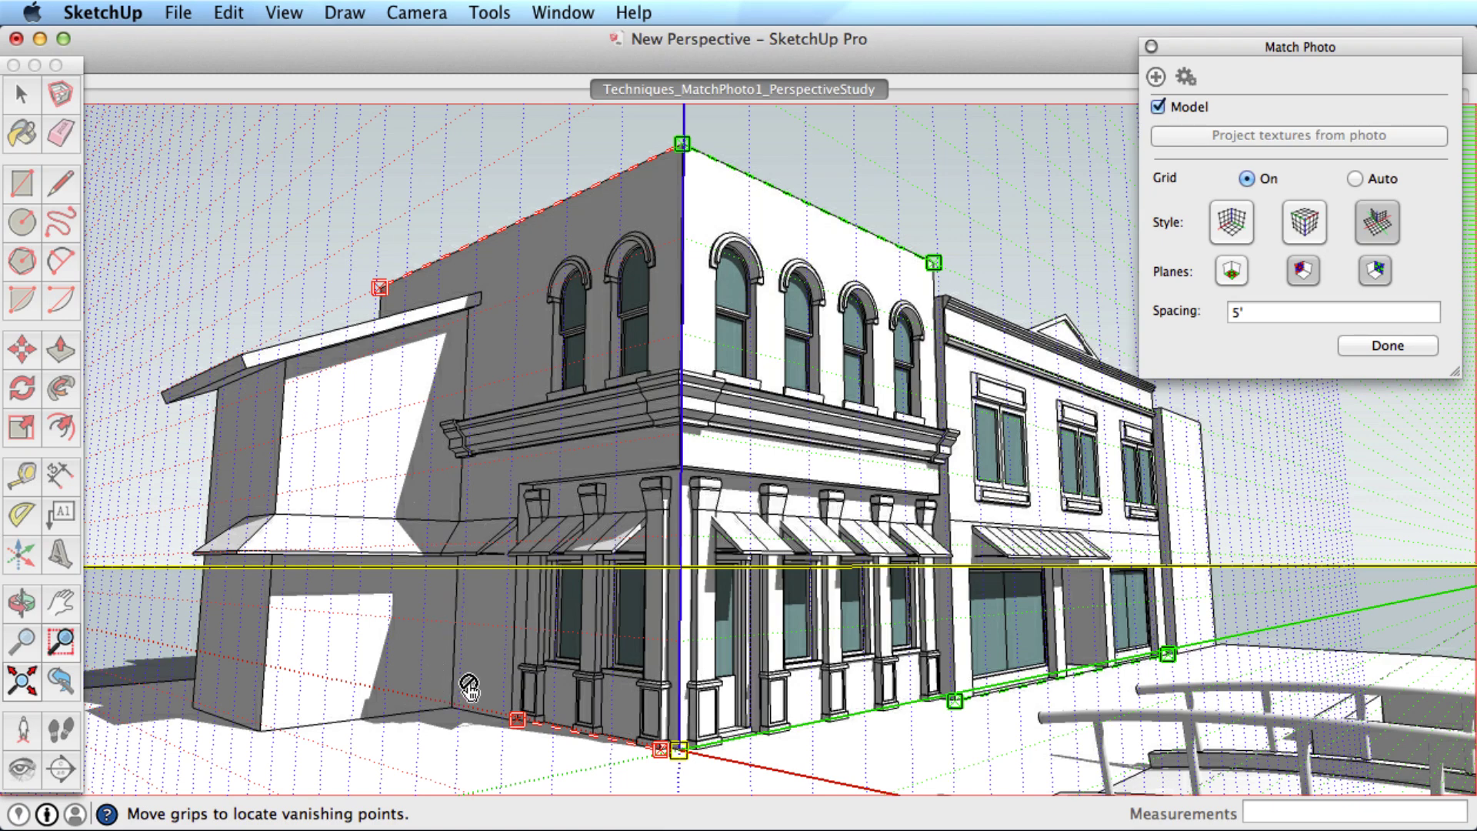
right_click(840, 331)
Finish the photo match and trace the left wall face from the bottom corner to the cornice.
left_click(911, 339)
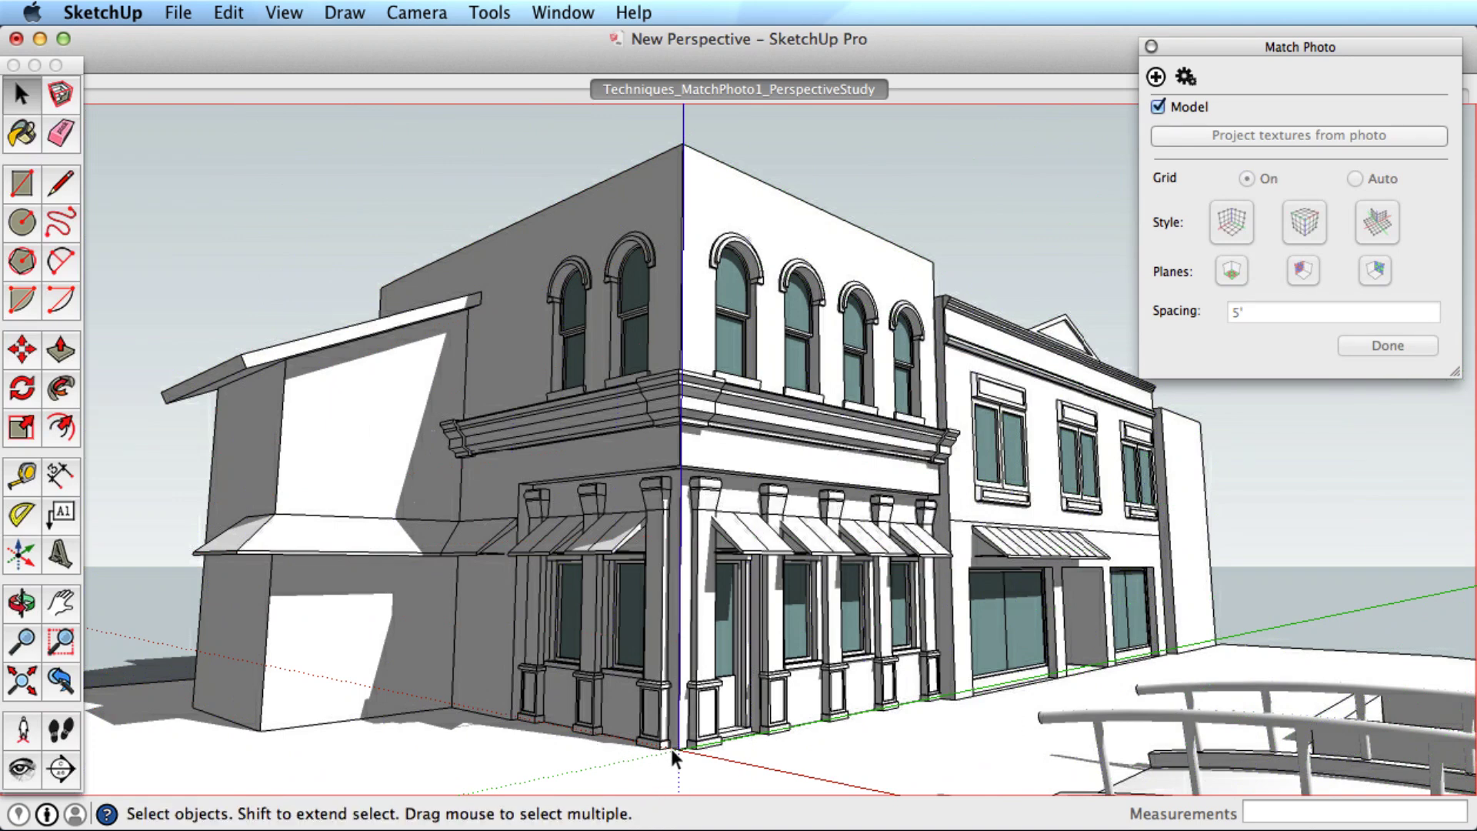
left_click(1152, 48)
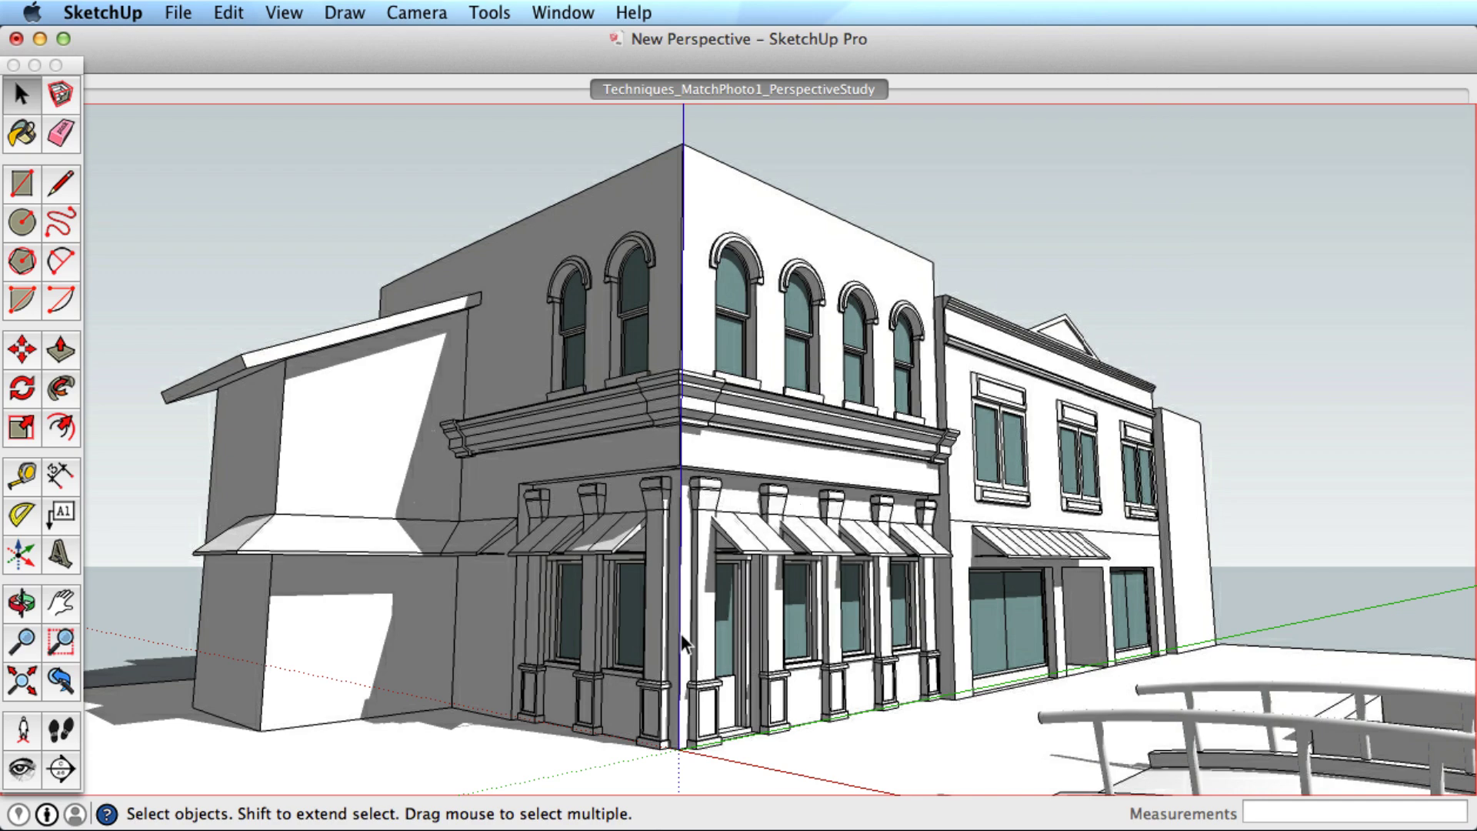
key("l")
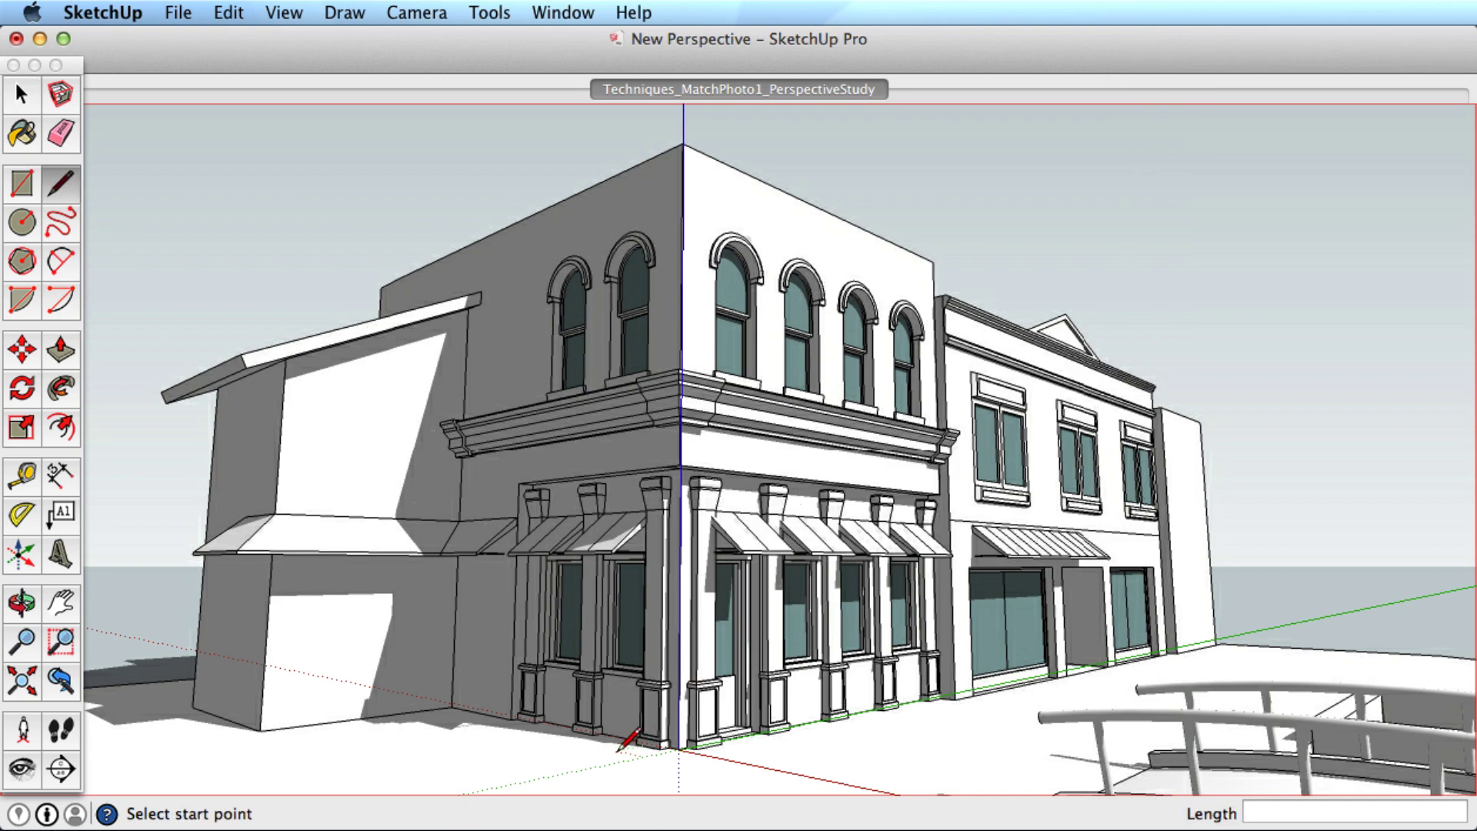
scroll(628, 740, "up", 5)
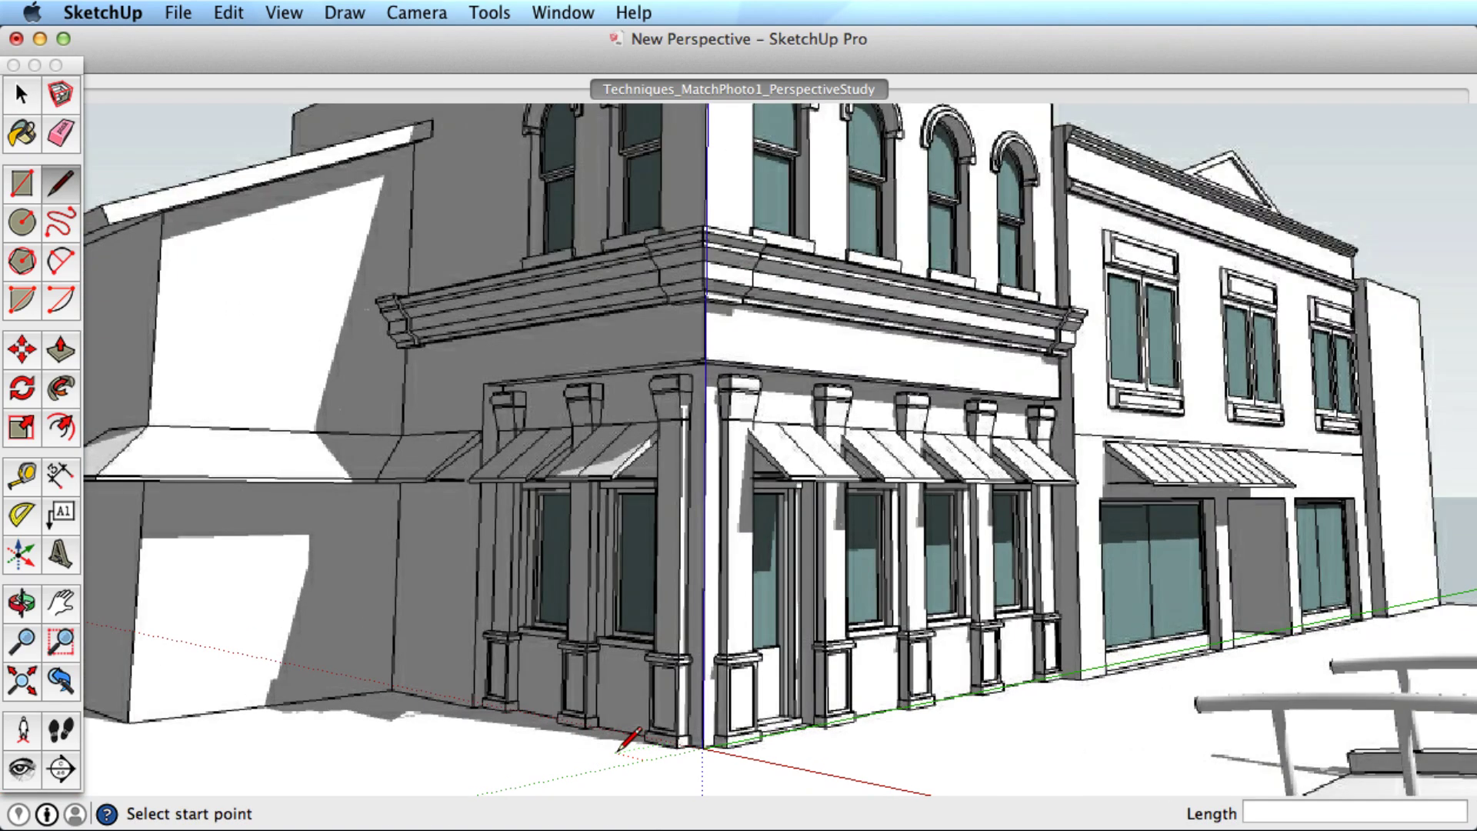
scroll(627, 740, "up", 2)
left_click(711, 746)
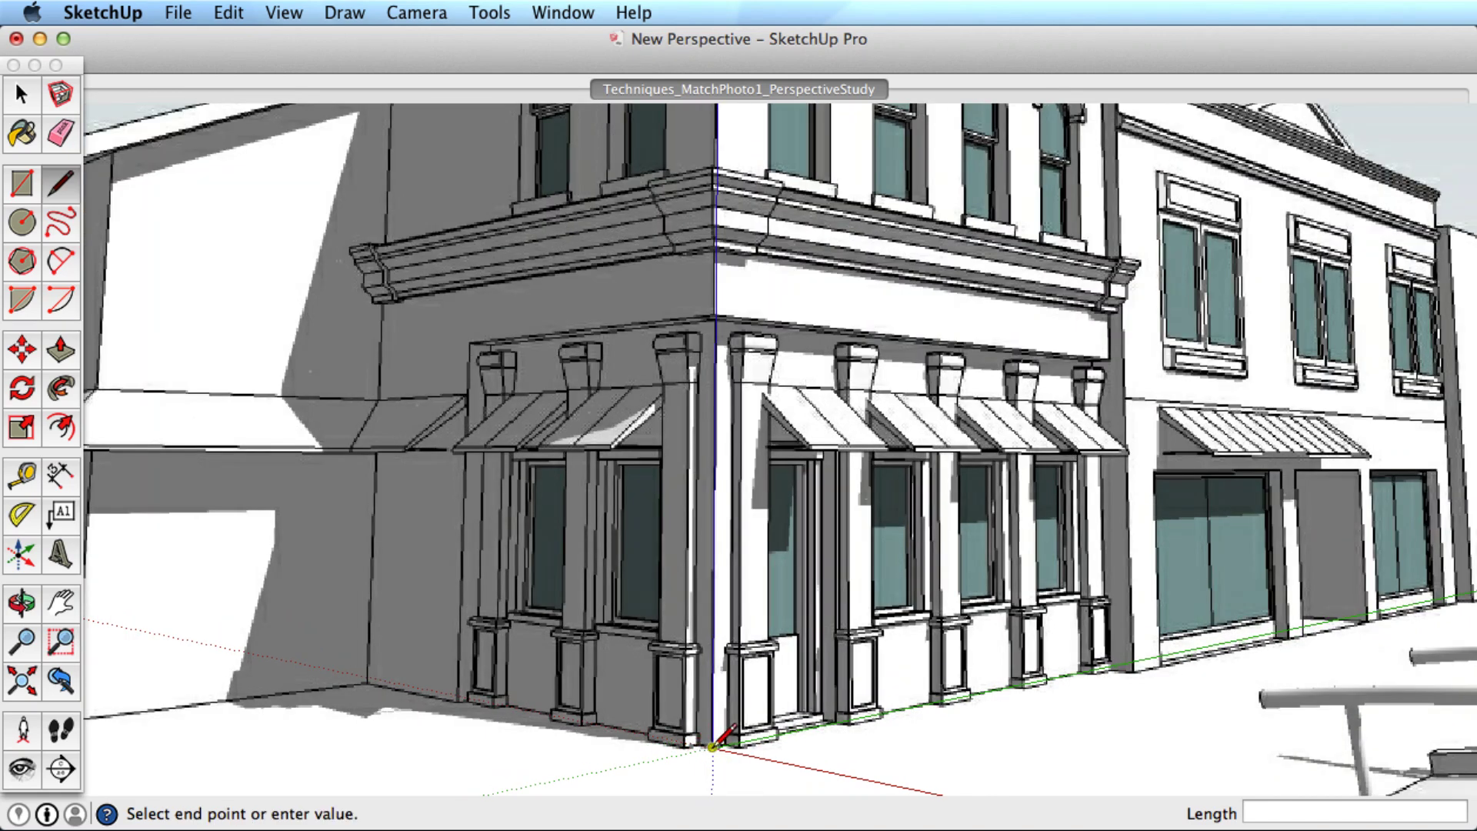
left_click(717, 250)
left_click(380, 308)
left_click(366, 677)
left_click(711, 746)
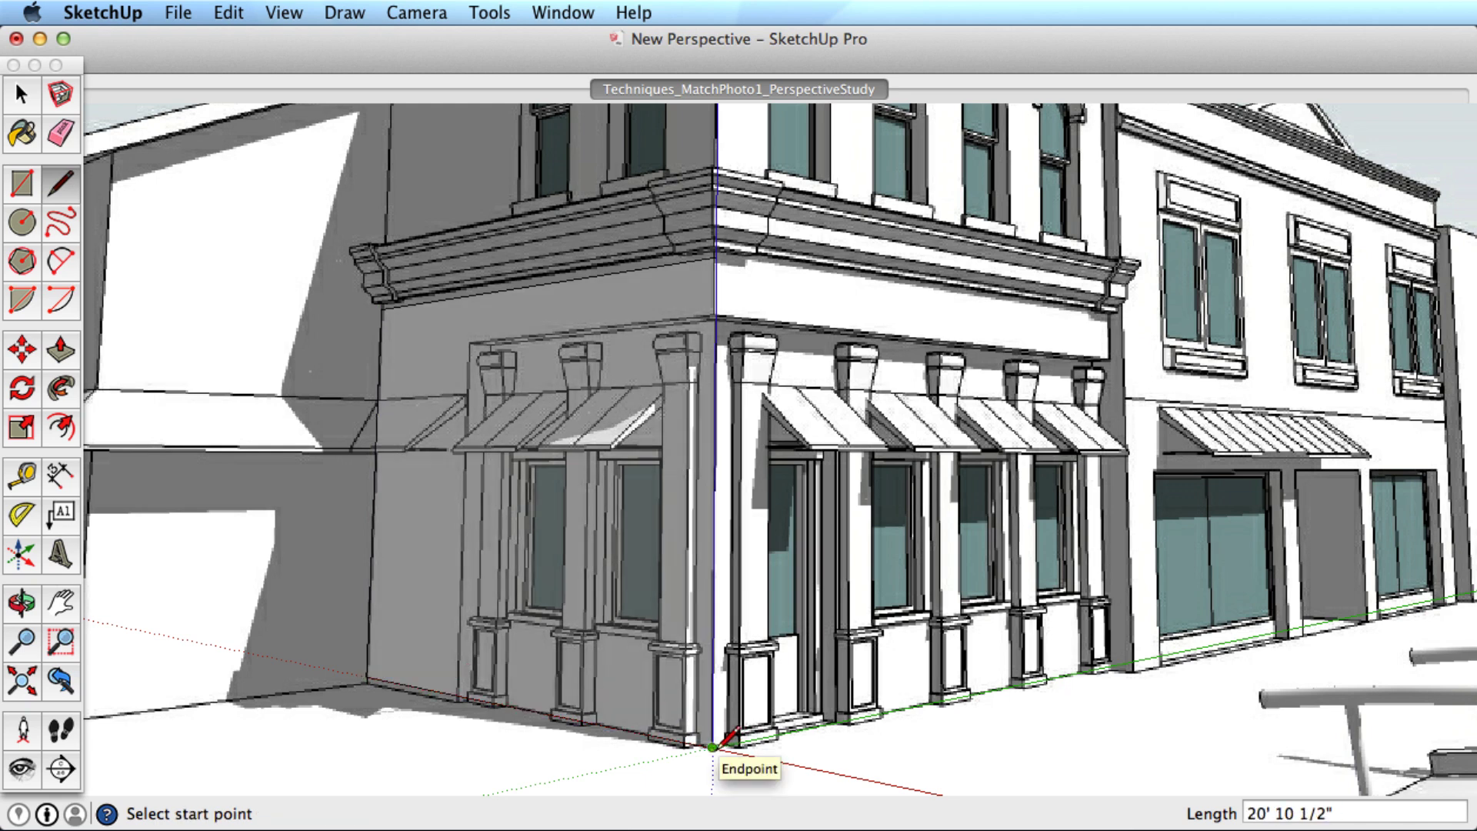
Trace the storefront wall face from the corner along its base up to the cornice.
left_click(713, 746)
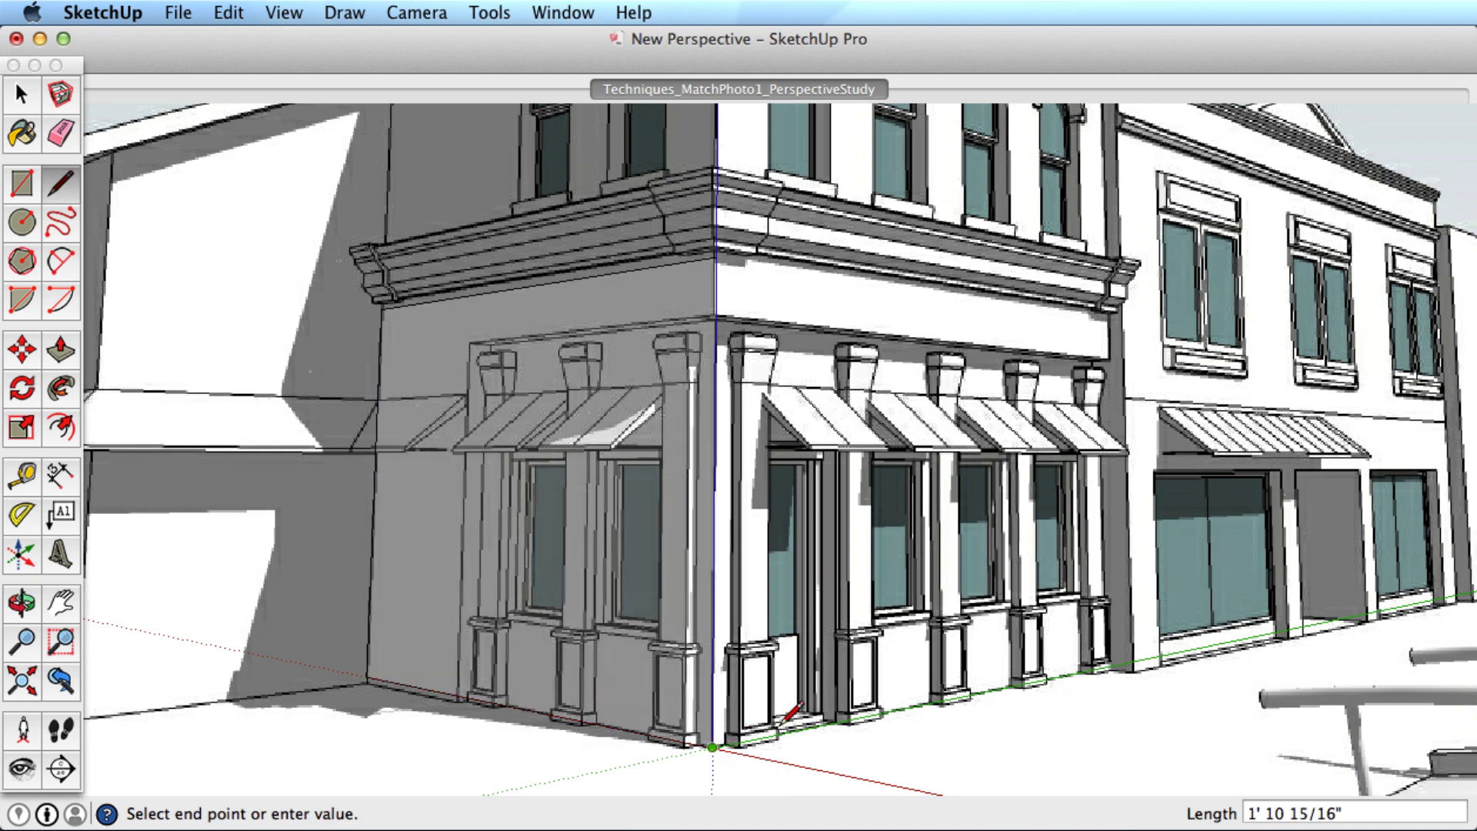
left_click(1106, 666)
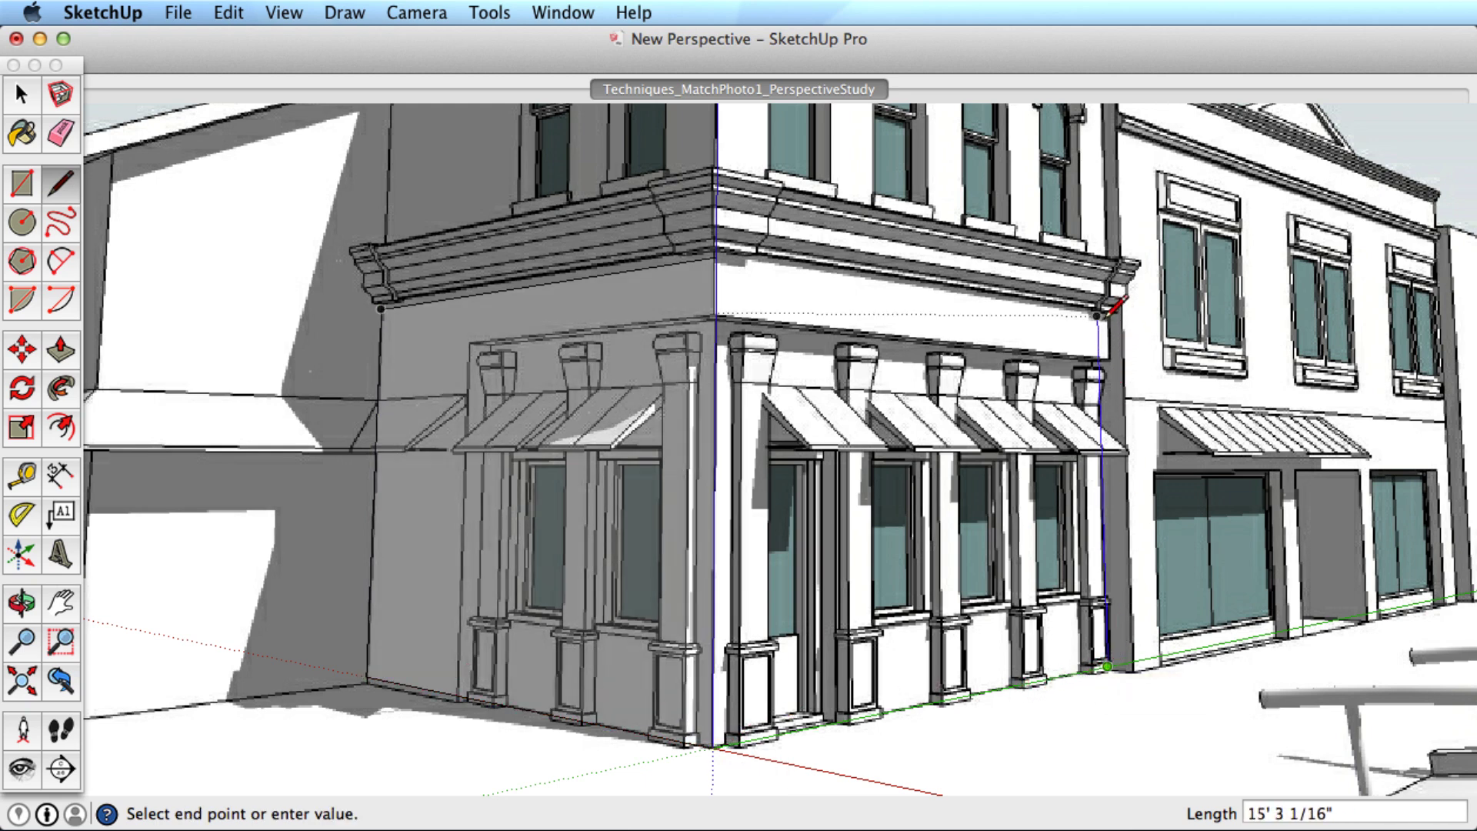
left_click(1107, 308)
left_click(731, 249)
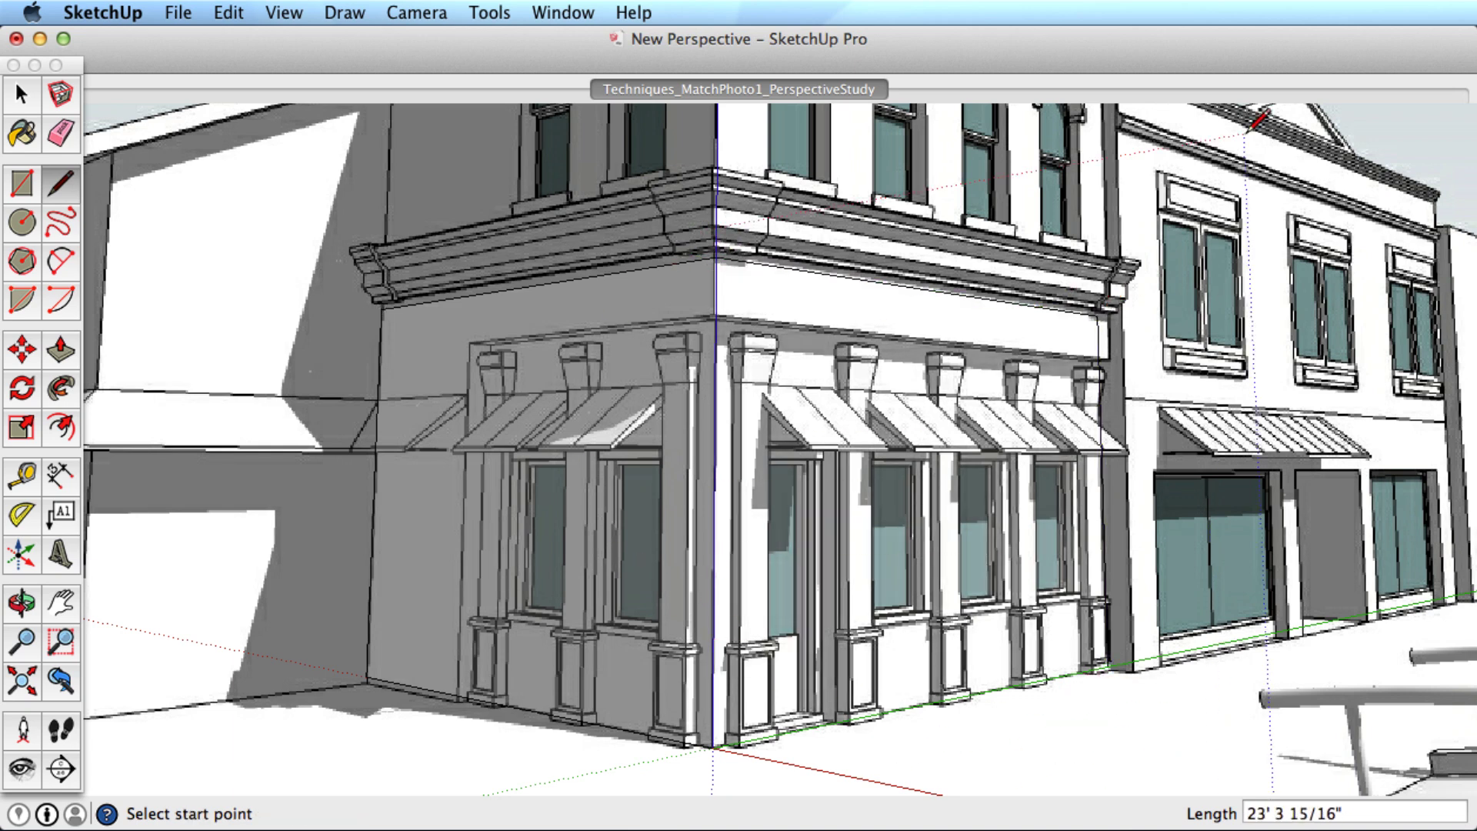
Trace a rectangular face around the neighbouring building's upper window.
left_click(1158, 173)
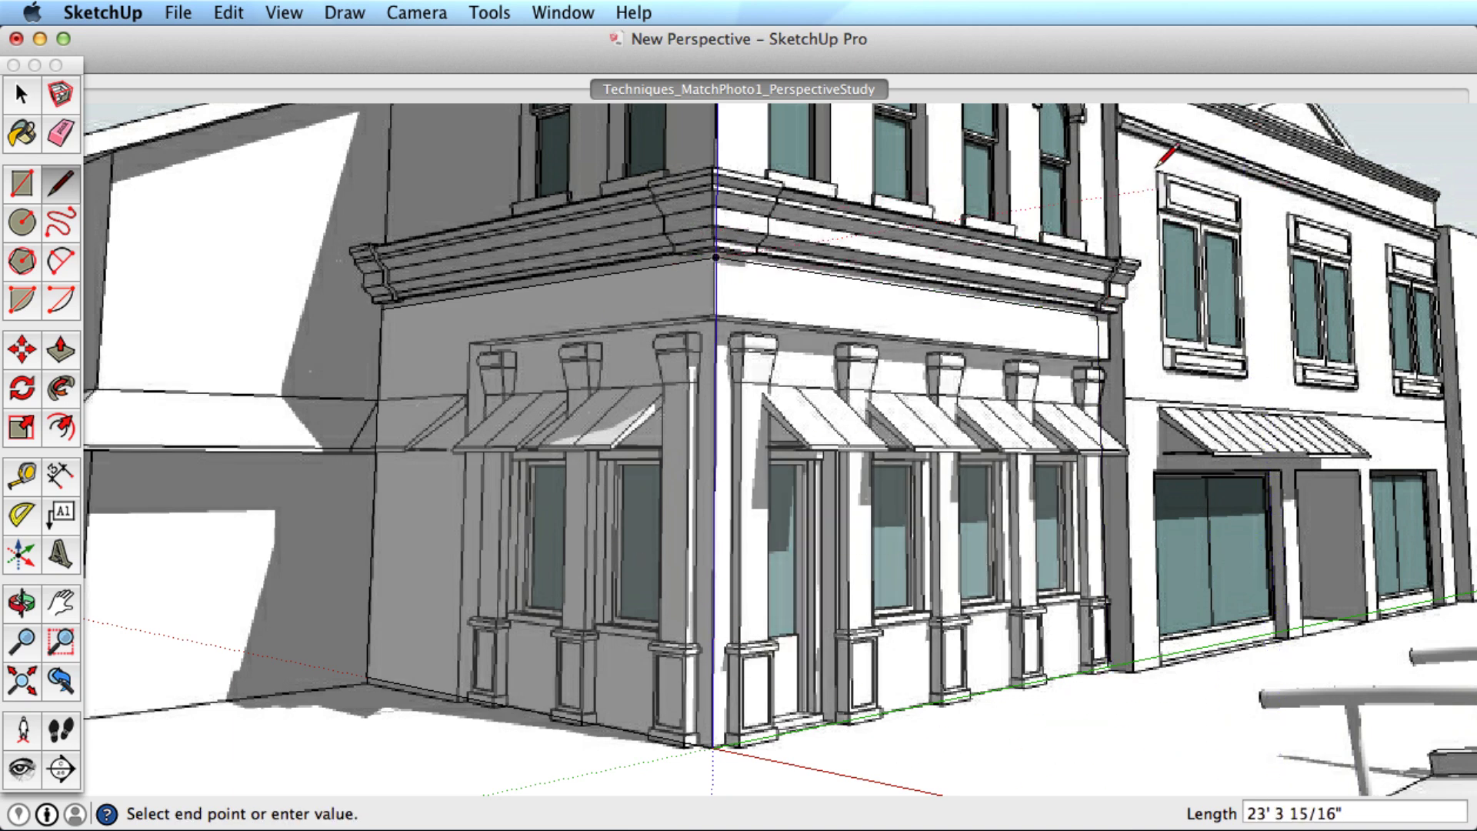
left_click(1164, 368)
left_click(1252, 378)
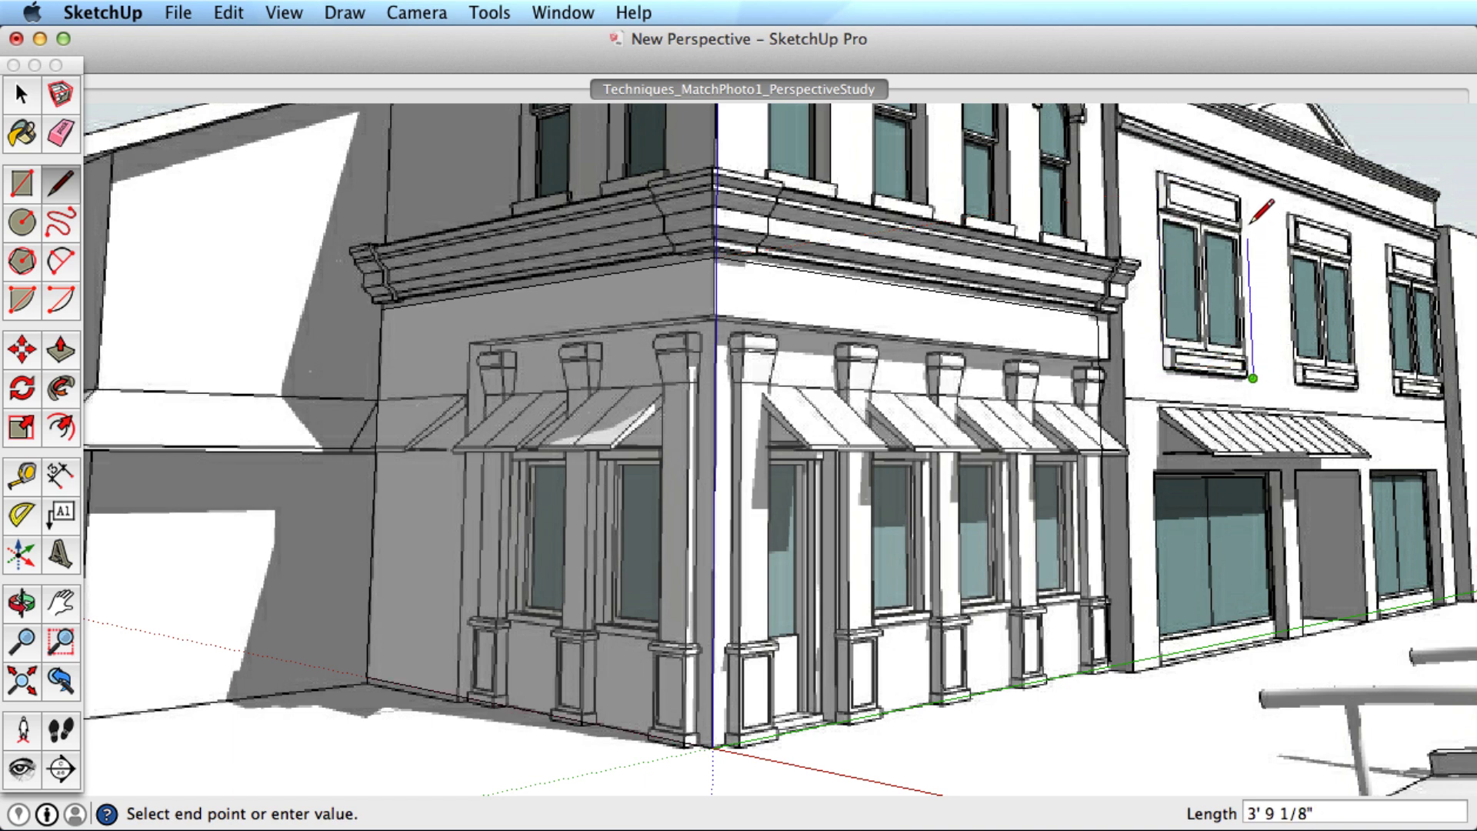
left_click(1244, 198)
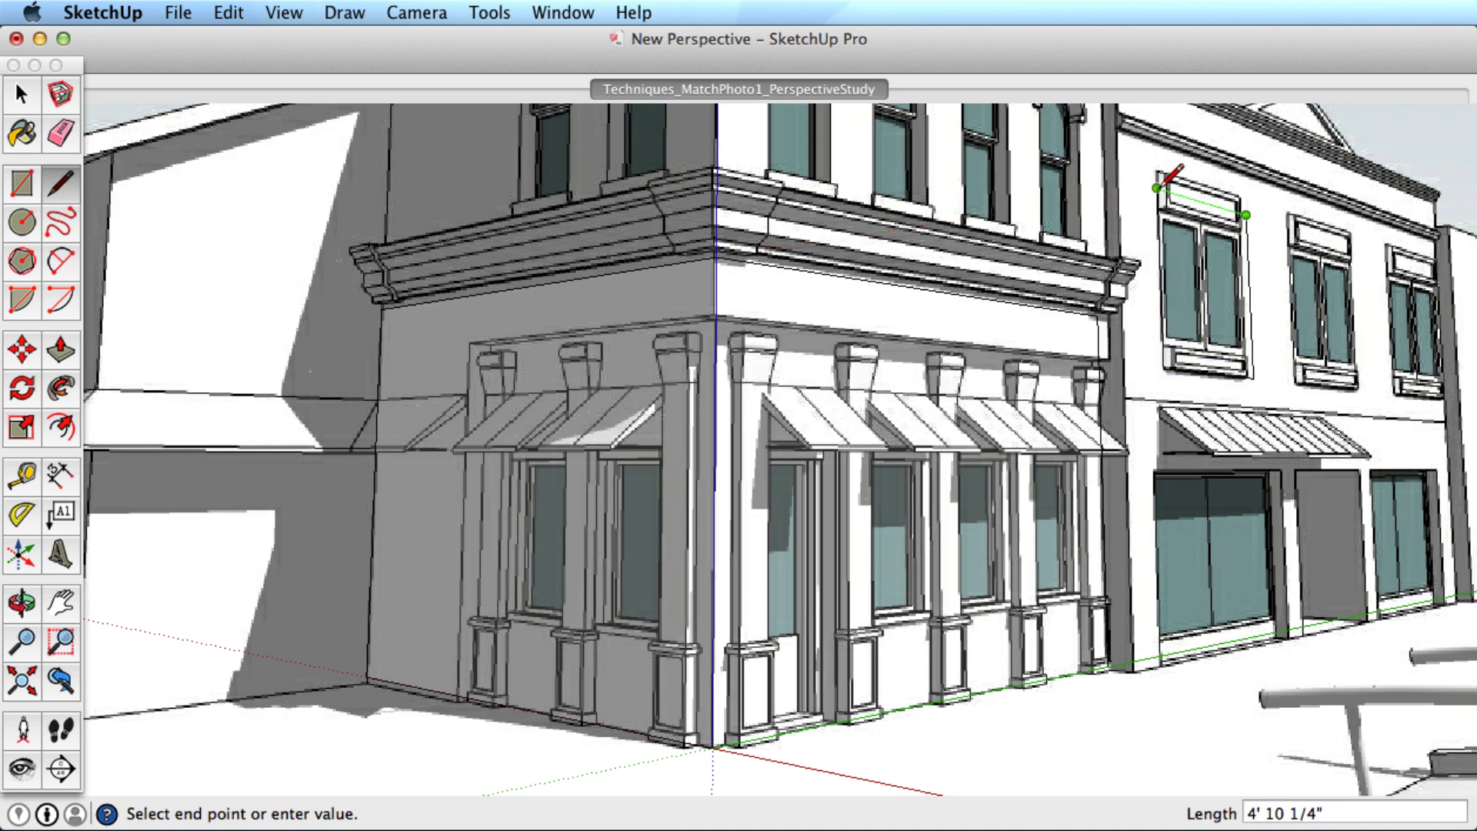
left_click(1158, 174)
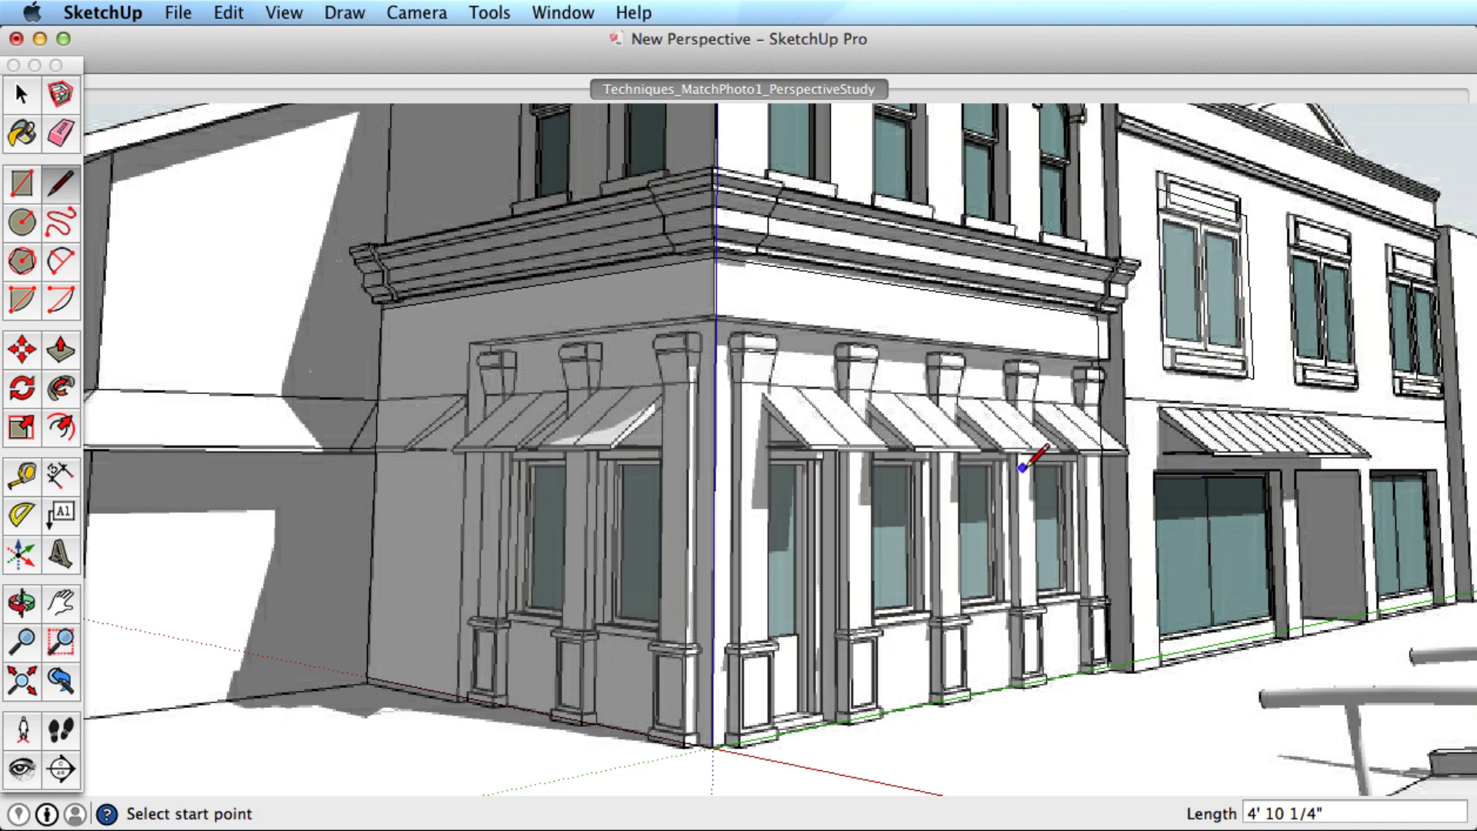
scroll(1030, 460, "down", 2)
Orbit around the traced faces in 3D, then restore the Techniques_MatchPhoto1_PerspectiveStudy photo scene.
key("o")
left_click_drag(1035, 381, 1082, 451)
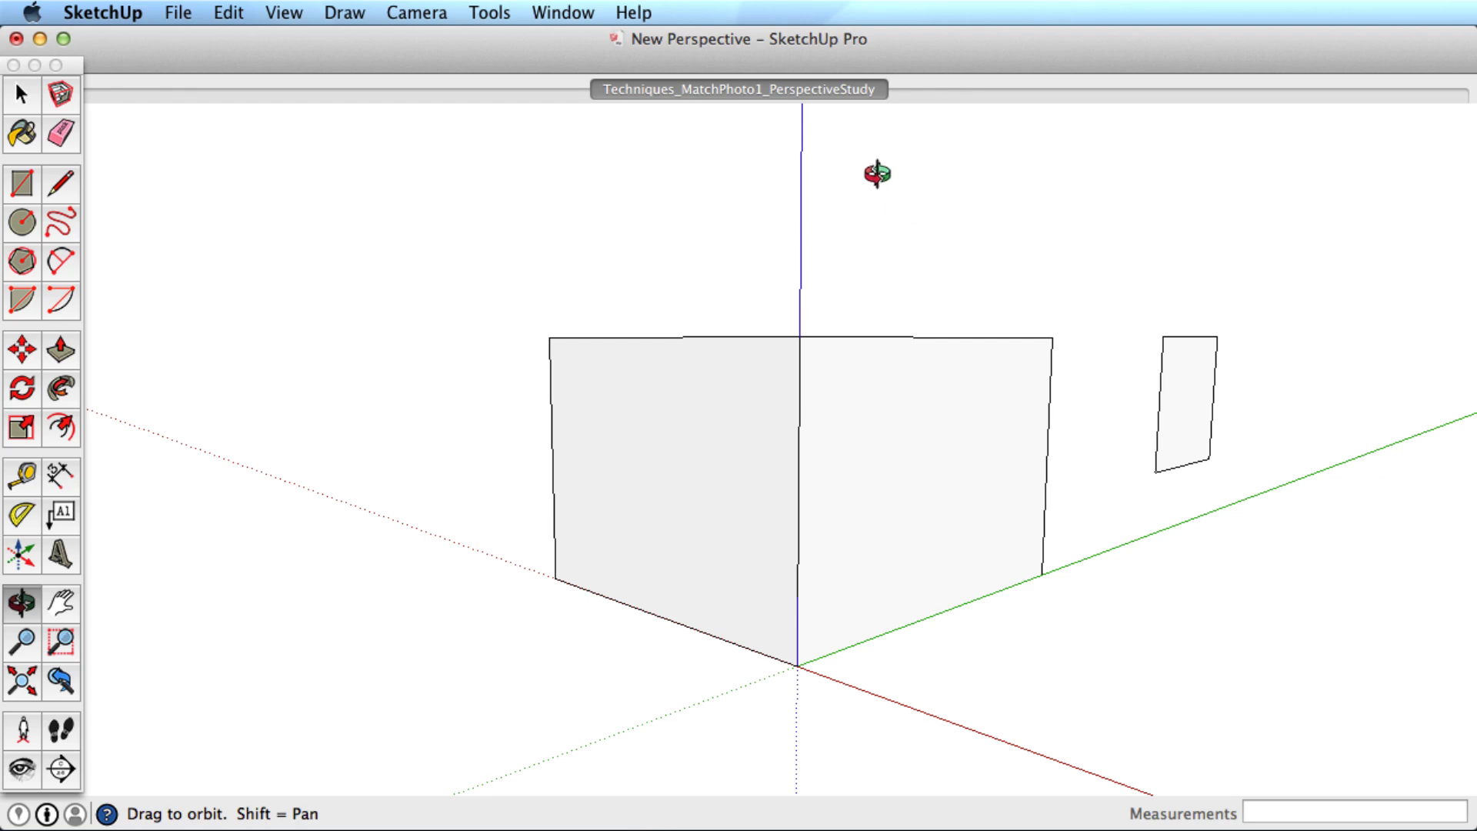
left_click(768, 89)
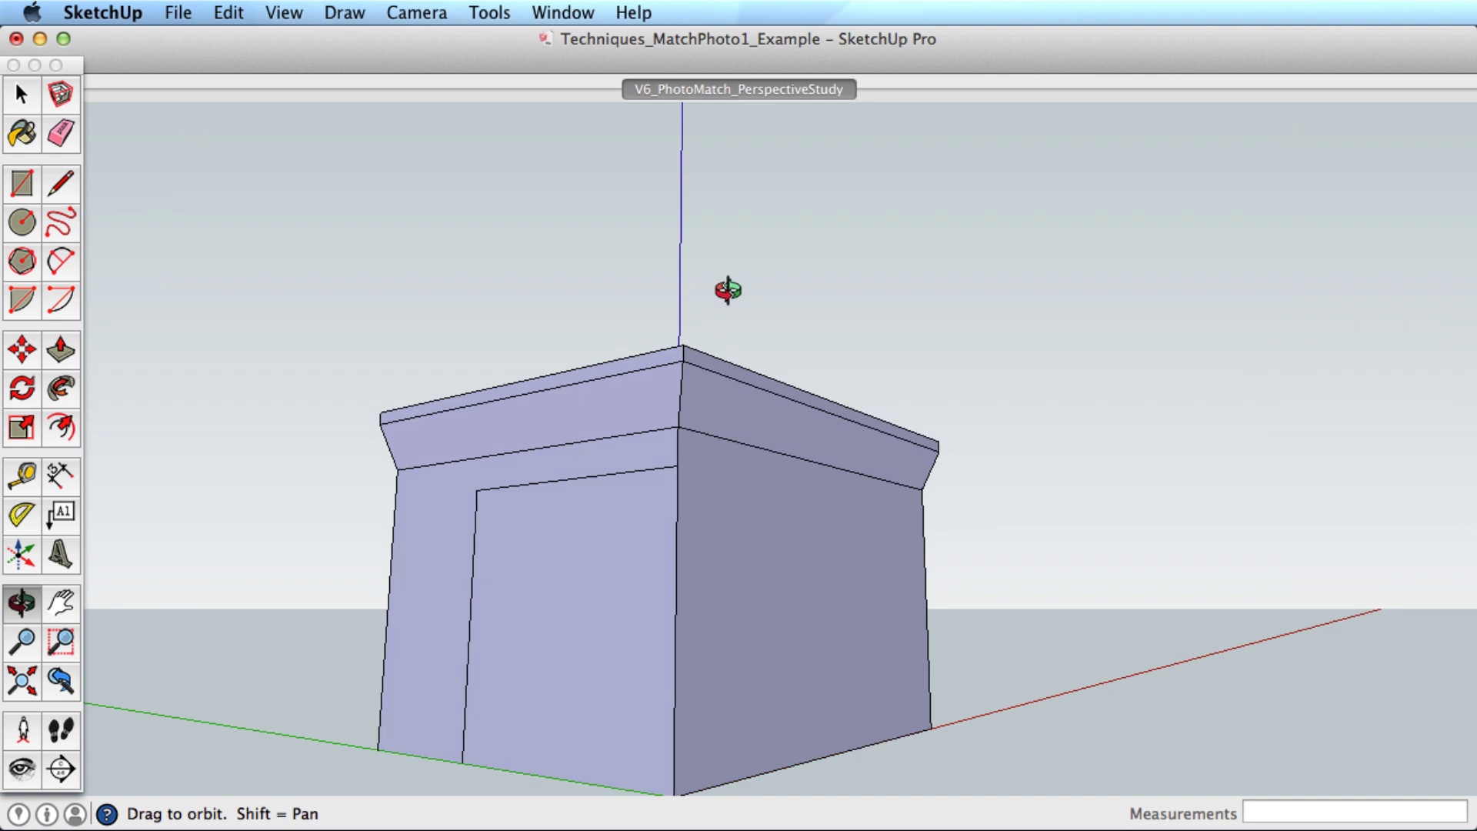
Start a vertical Line edge at the moulding corner and bring back the V6_PhotoMatch_PerspectiveStudy scene mid-line.
left_click_drag(728, 290, 615, 531)
key("l")
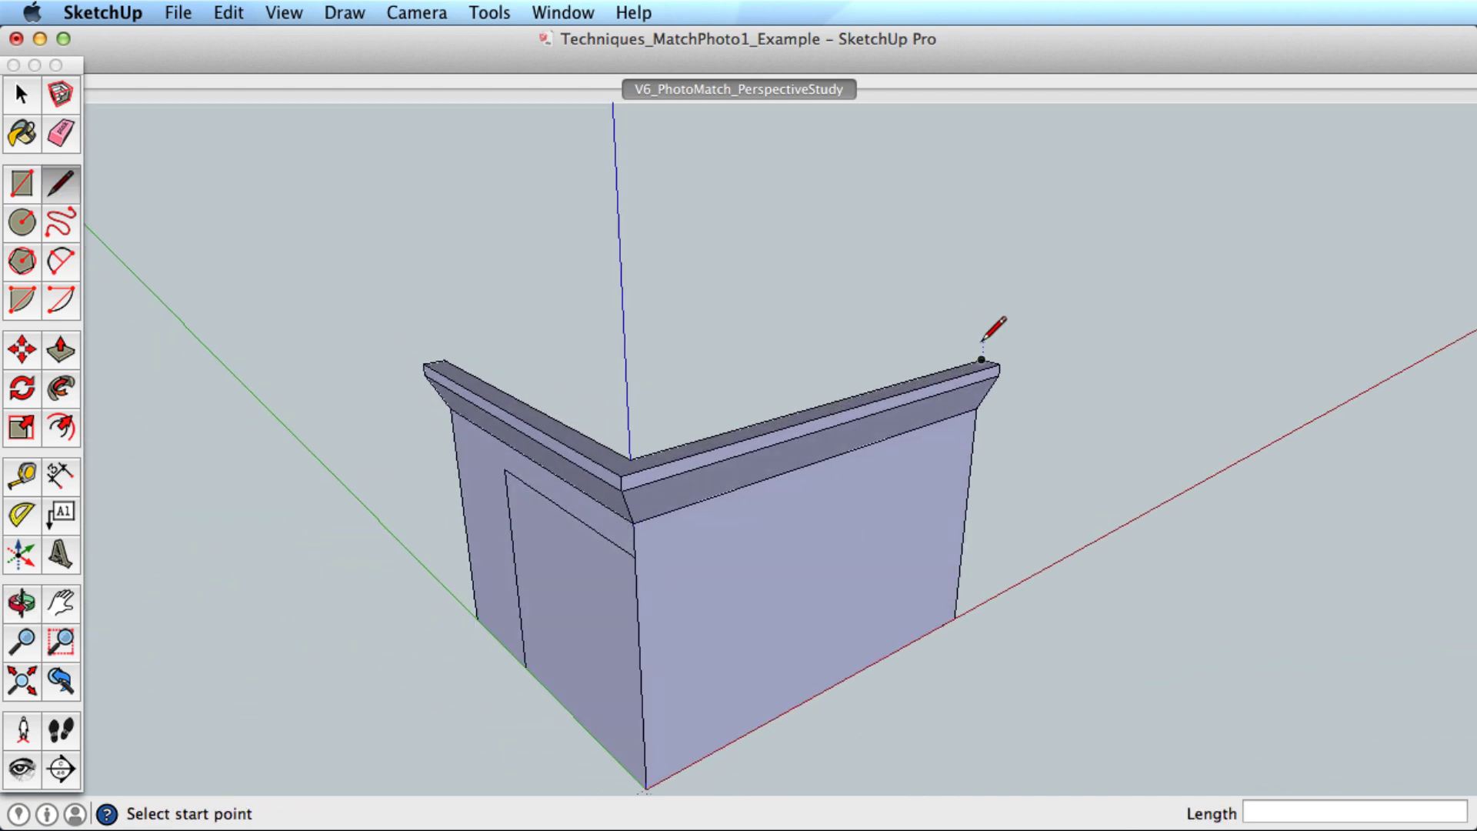
left_click(981, 359)
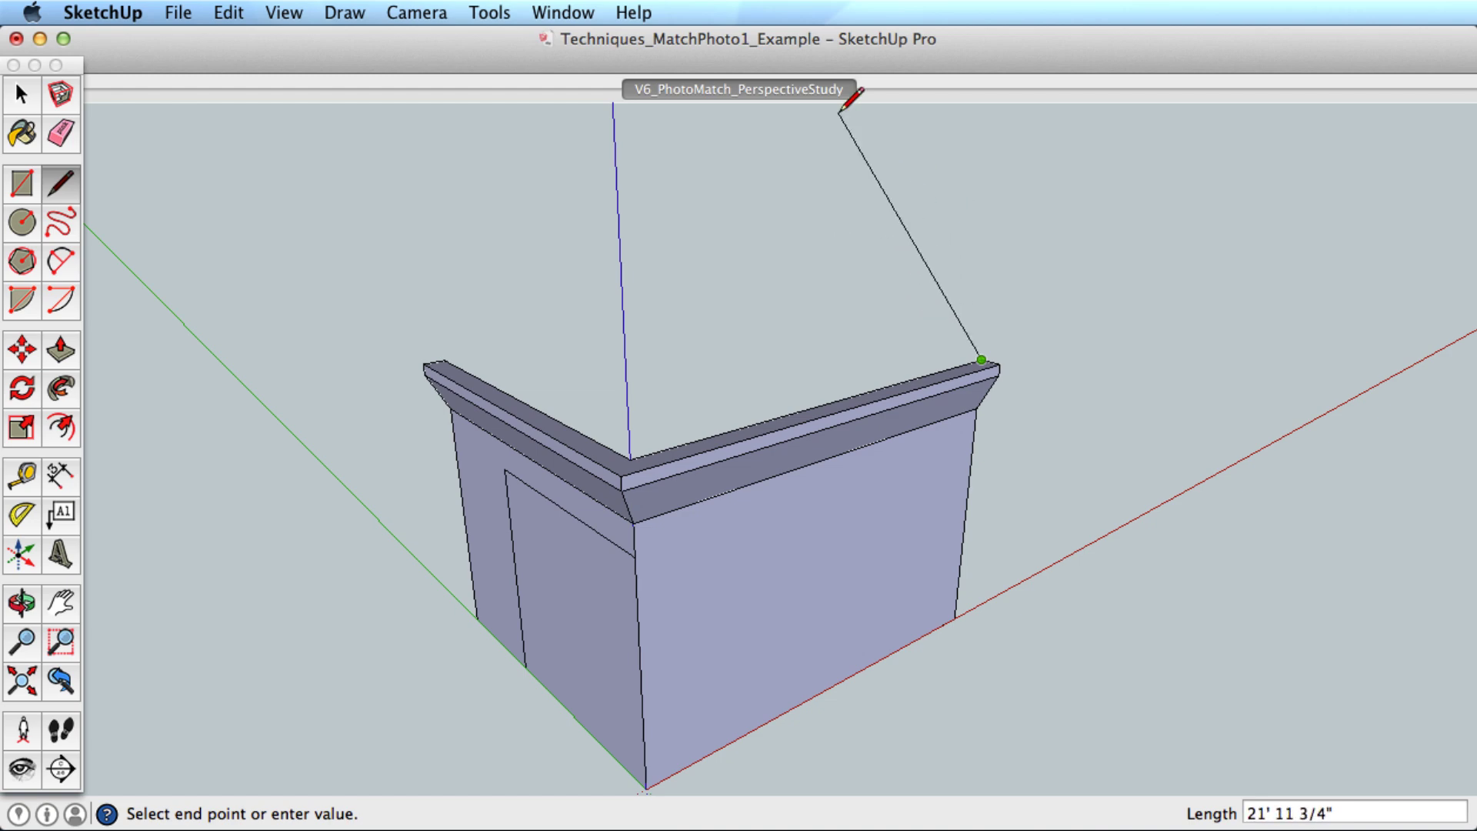
left_click(805, 92)
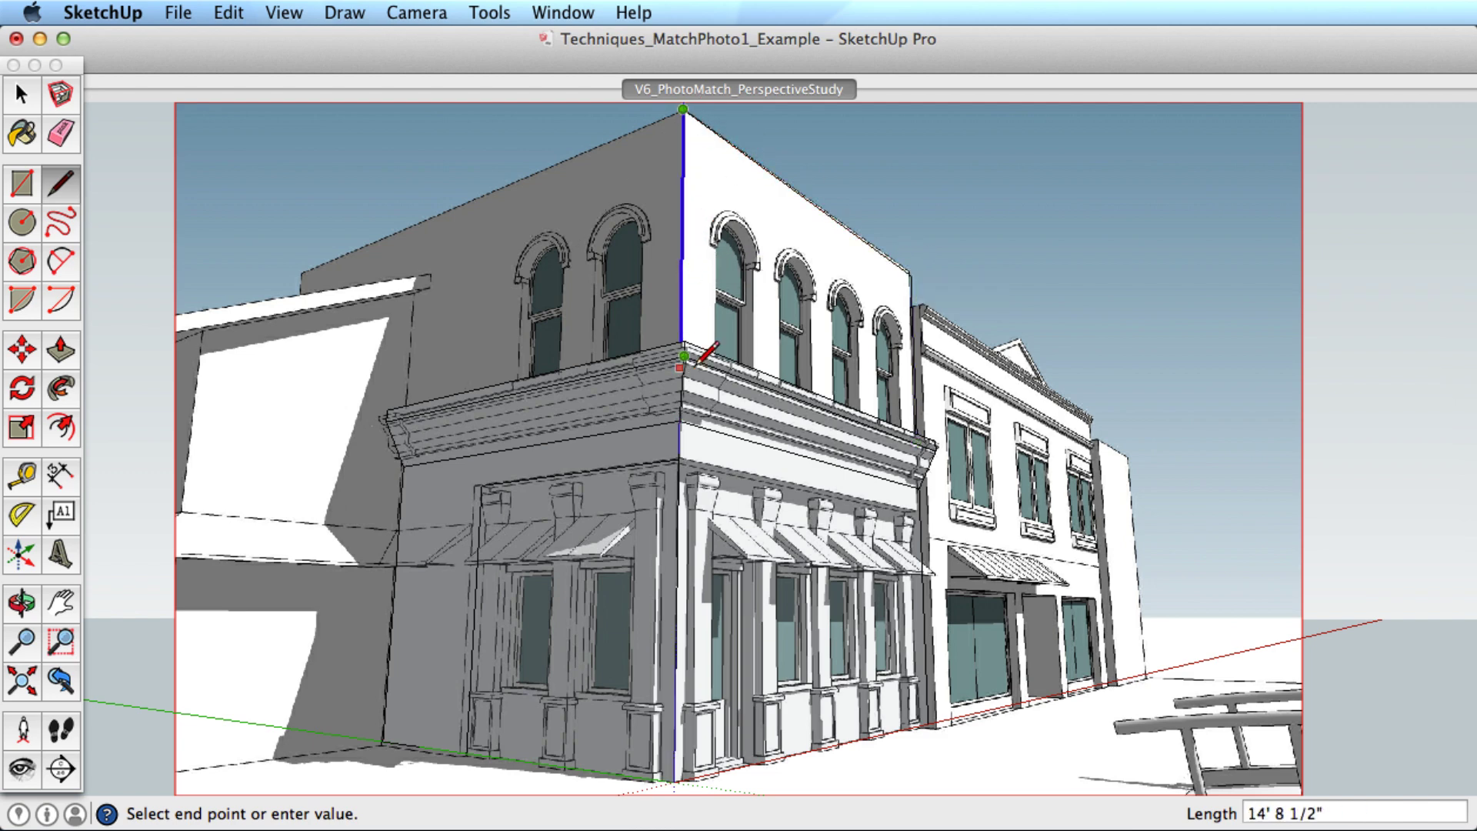
End the vertical edge at the building's top corner and switch Face Style to X-ray.
left_click(683, 355)
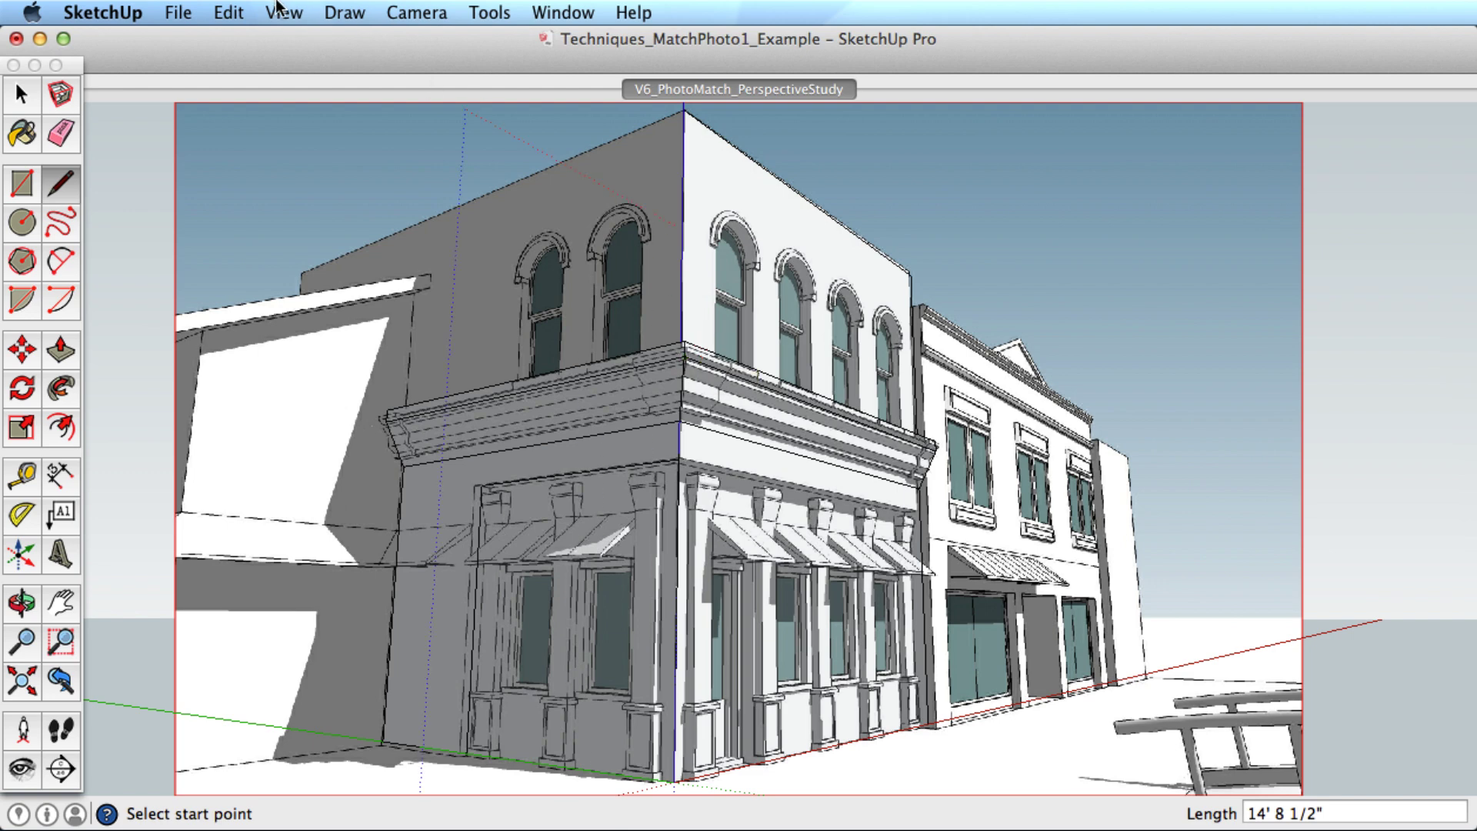
left_click(282, 12)
mouse_move(461, 308)
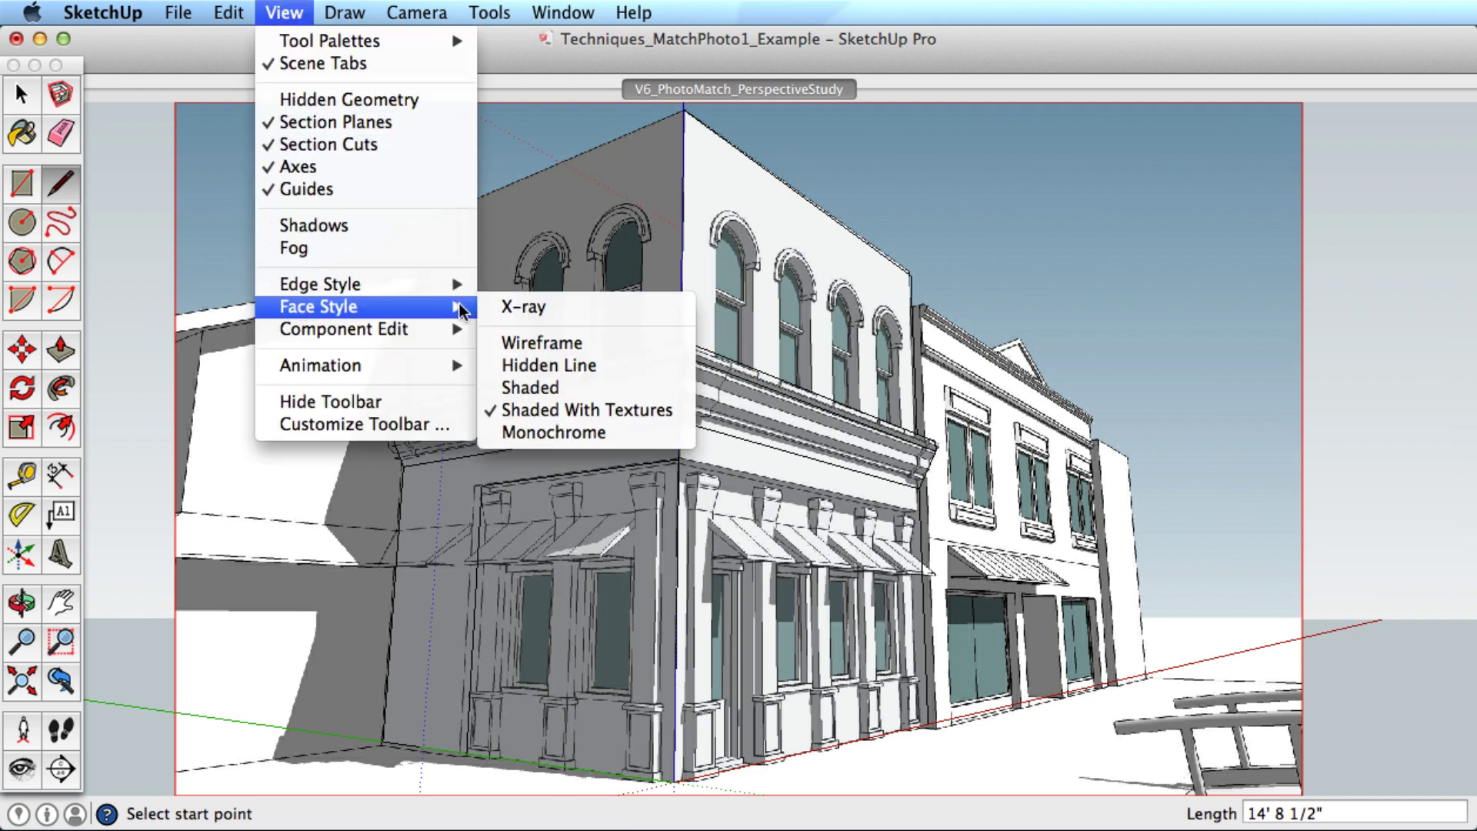
left_click(526, 308)
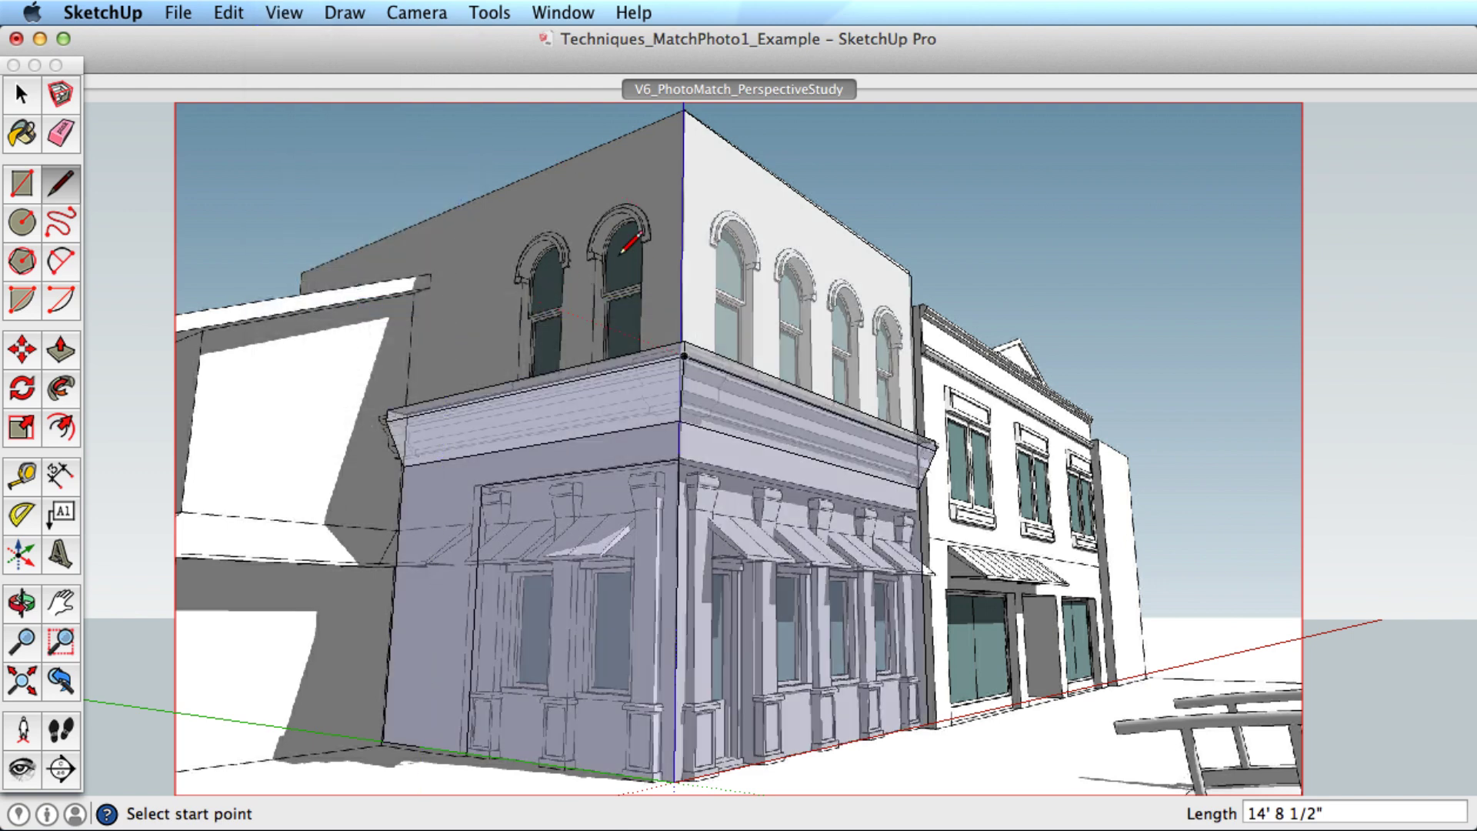
Pan to the roof corner and start the roofline edge from the building's top corner.
scroll(672, 113, "up", 6)
scroll(681, 139, "down", 2)
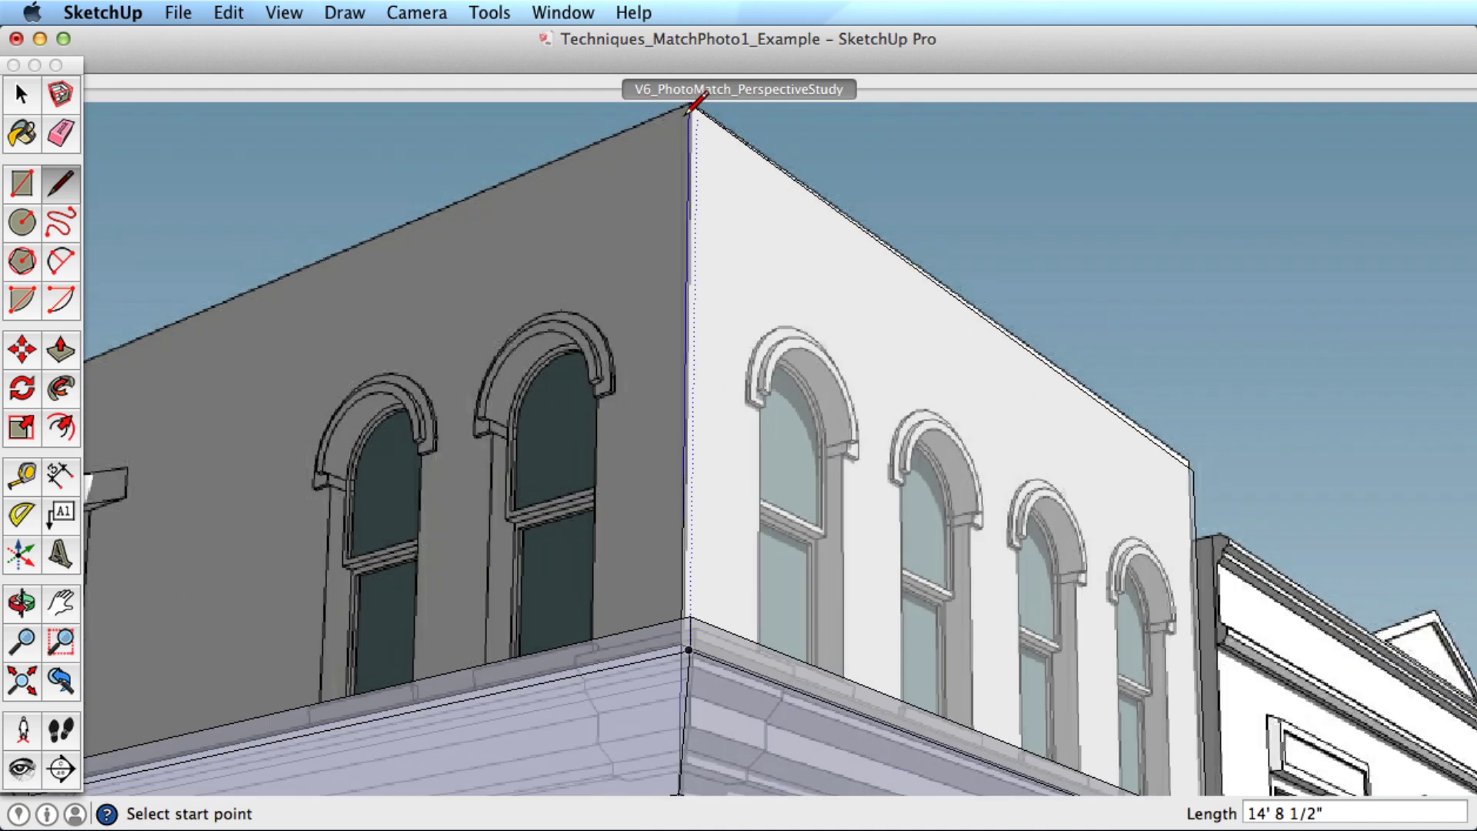
middle_click_drag(687, 150, 697, 339, "shift")
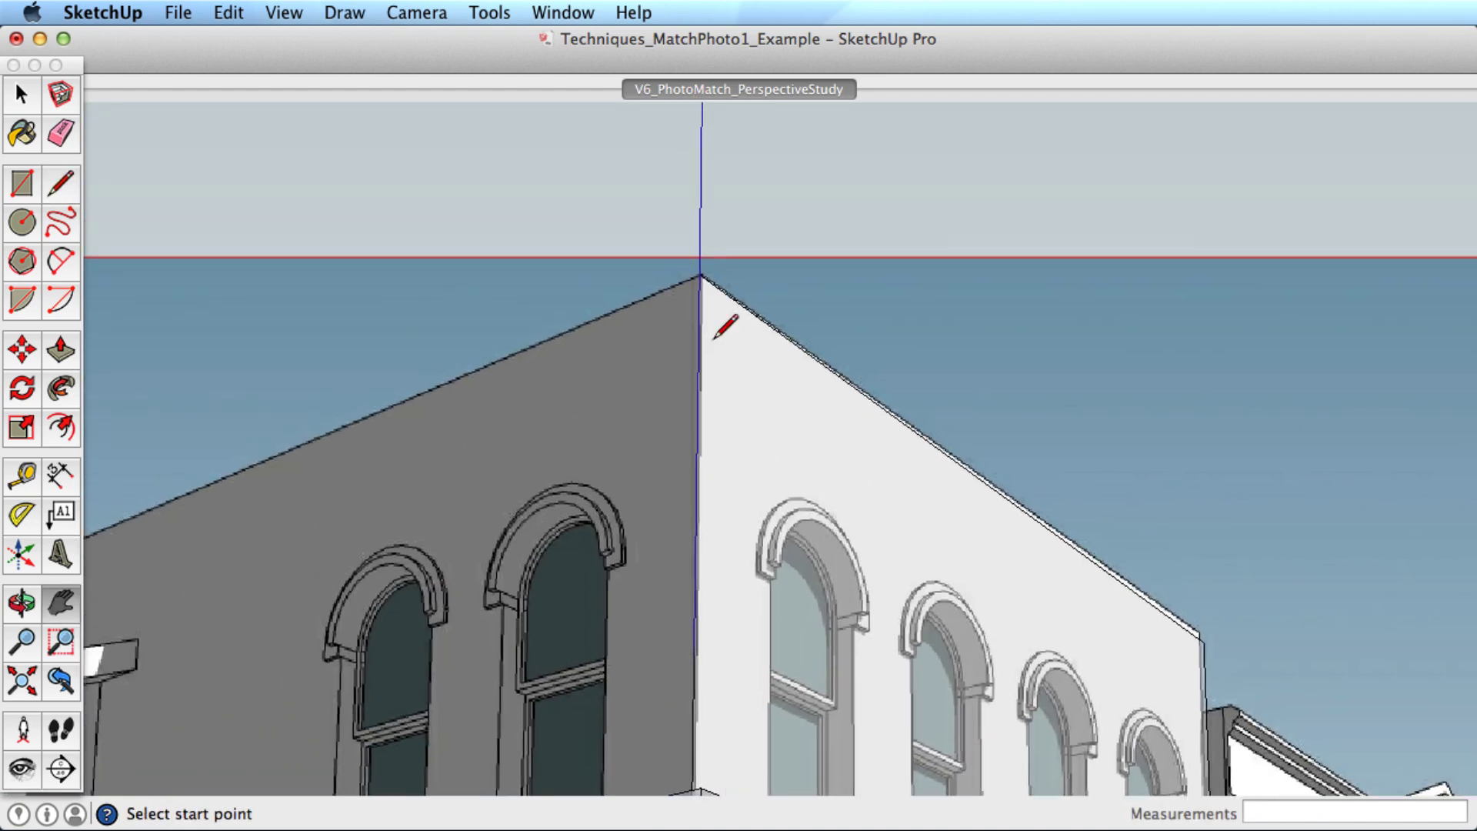
left_click(701, 272)
scroll(573, 320, "down", 3)
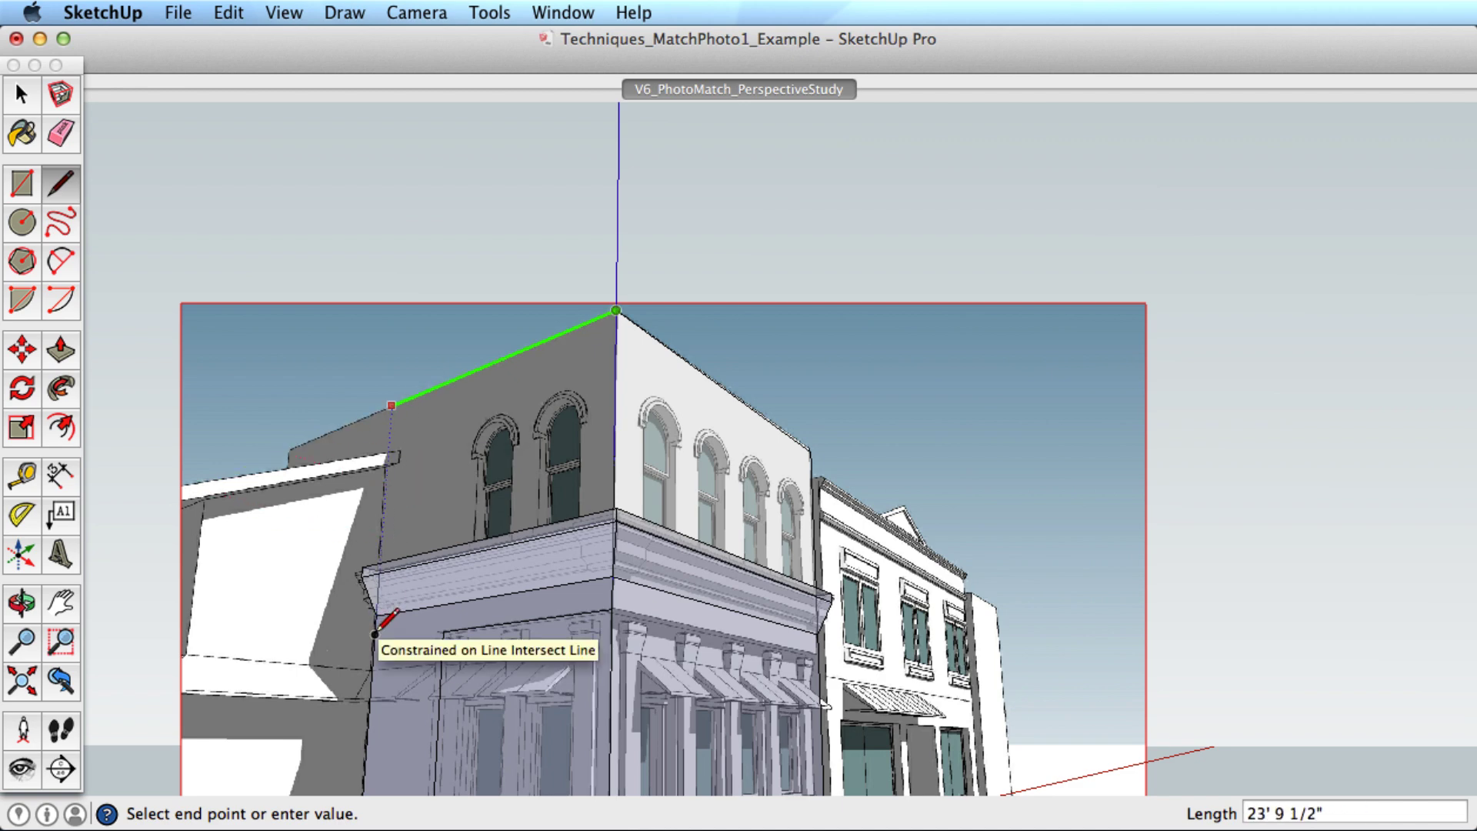
Trace the left roofline down to the cornice, then outline the stepped wall piece into a face.
left_click(375, 633)
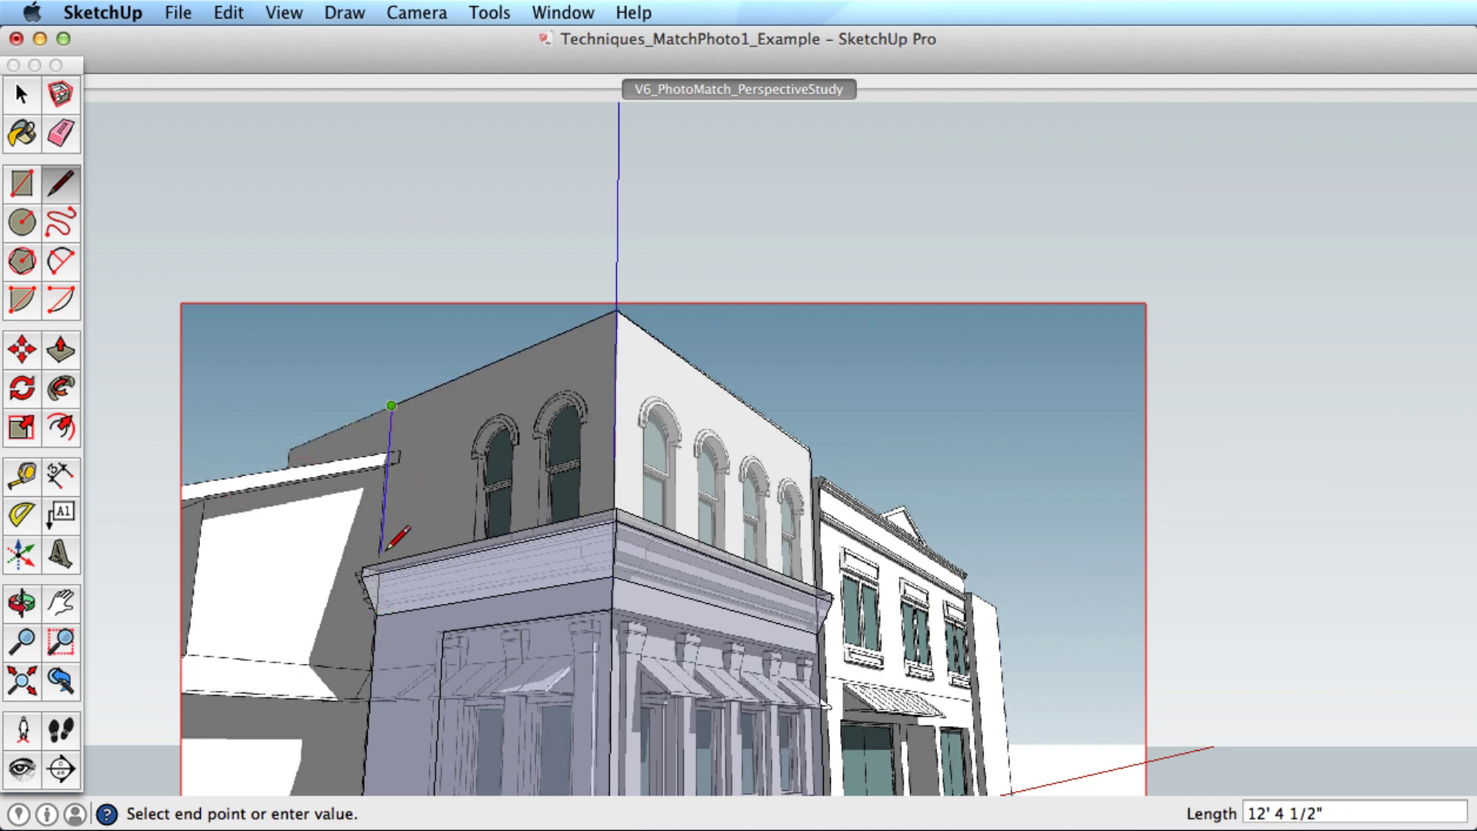
left_click(380, 570)
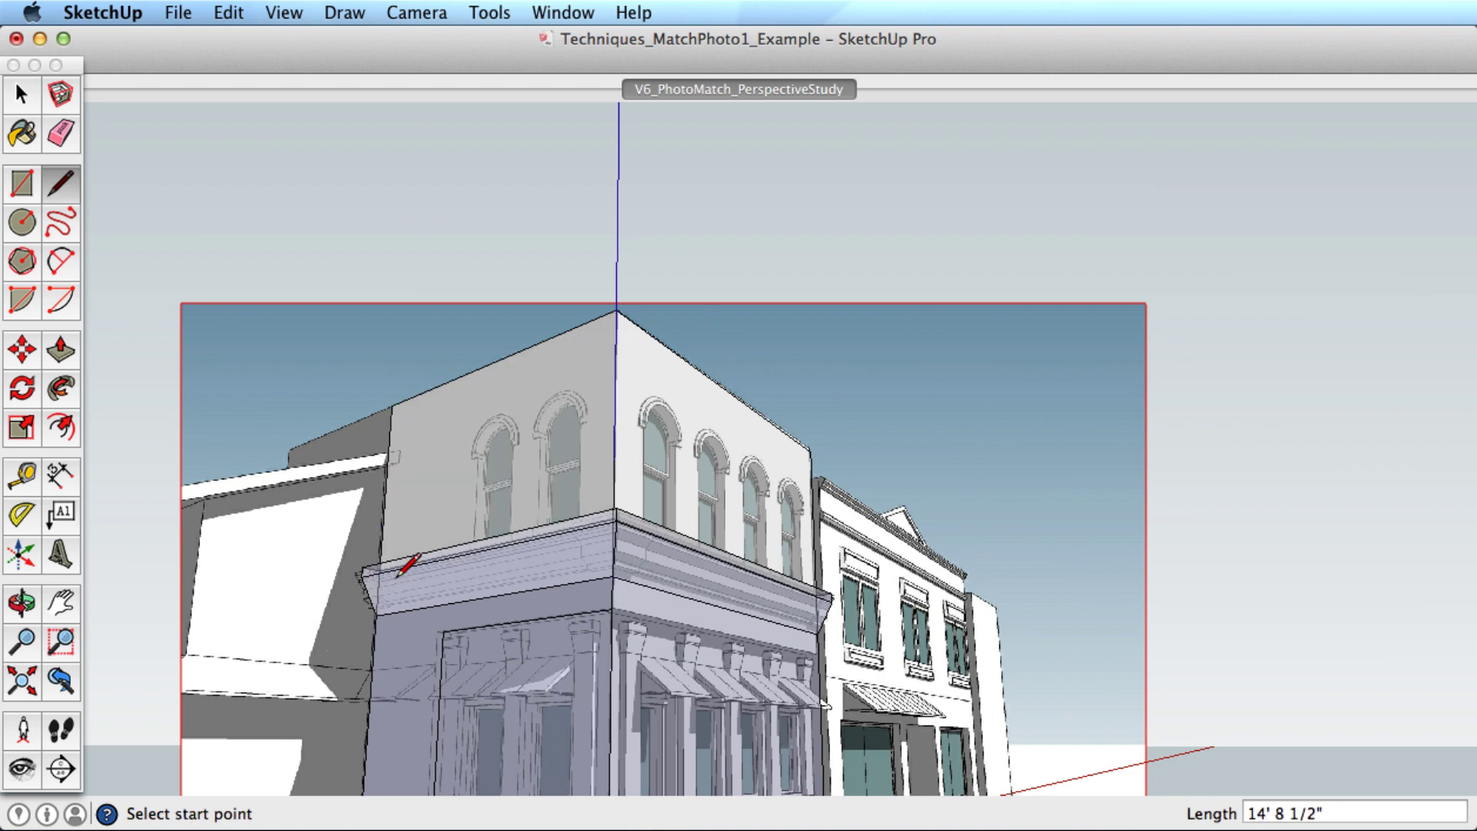
left_click(392, 405)
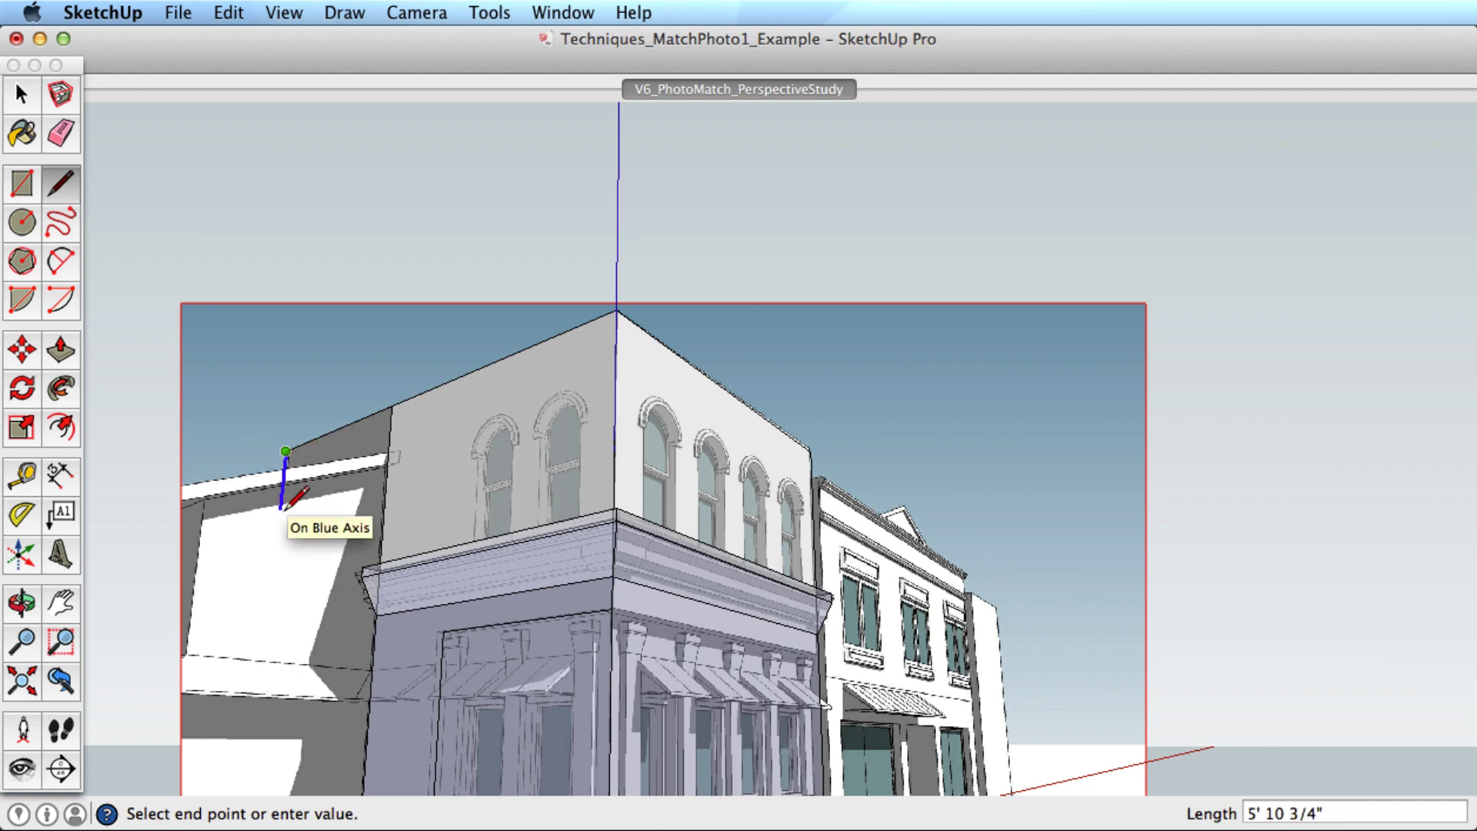
left_click(282, 492)
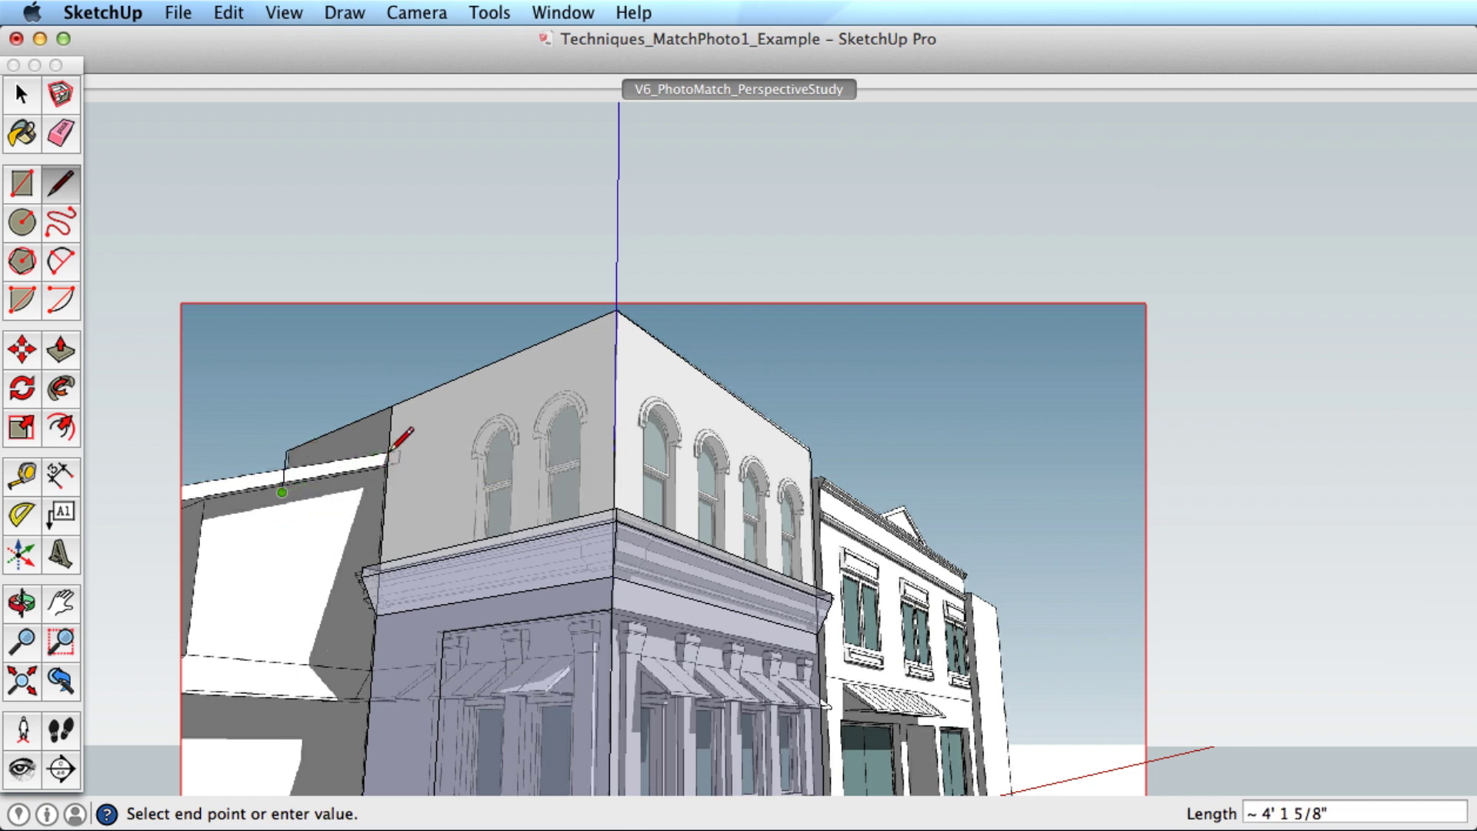
left_click(389, 453)
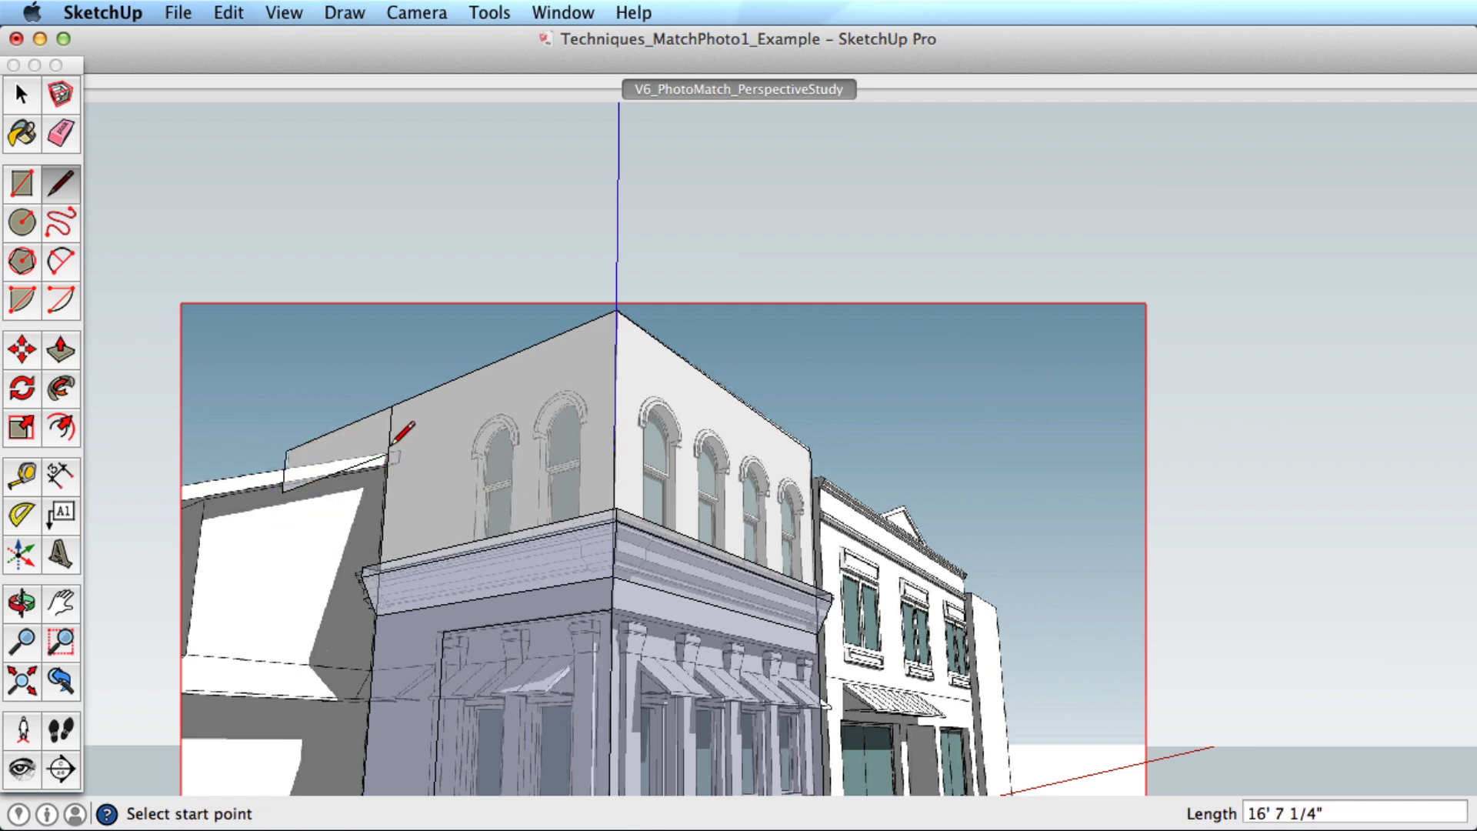
Erase extra edges, orbit to check the new wall faces, and return to the photo scene.
key("e")
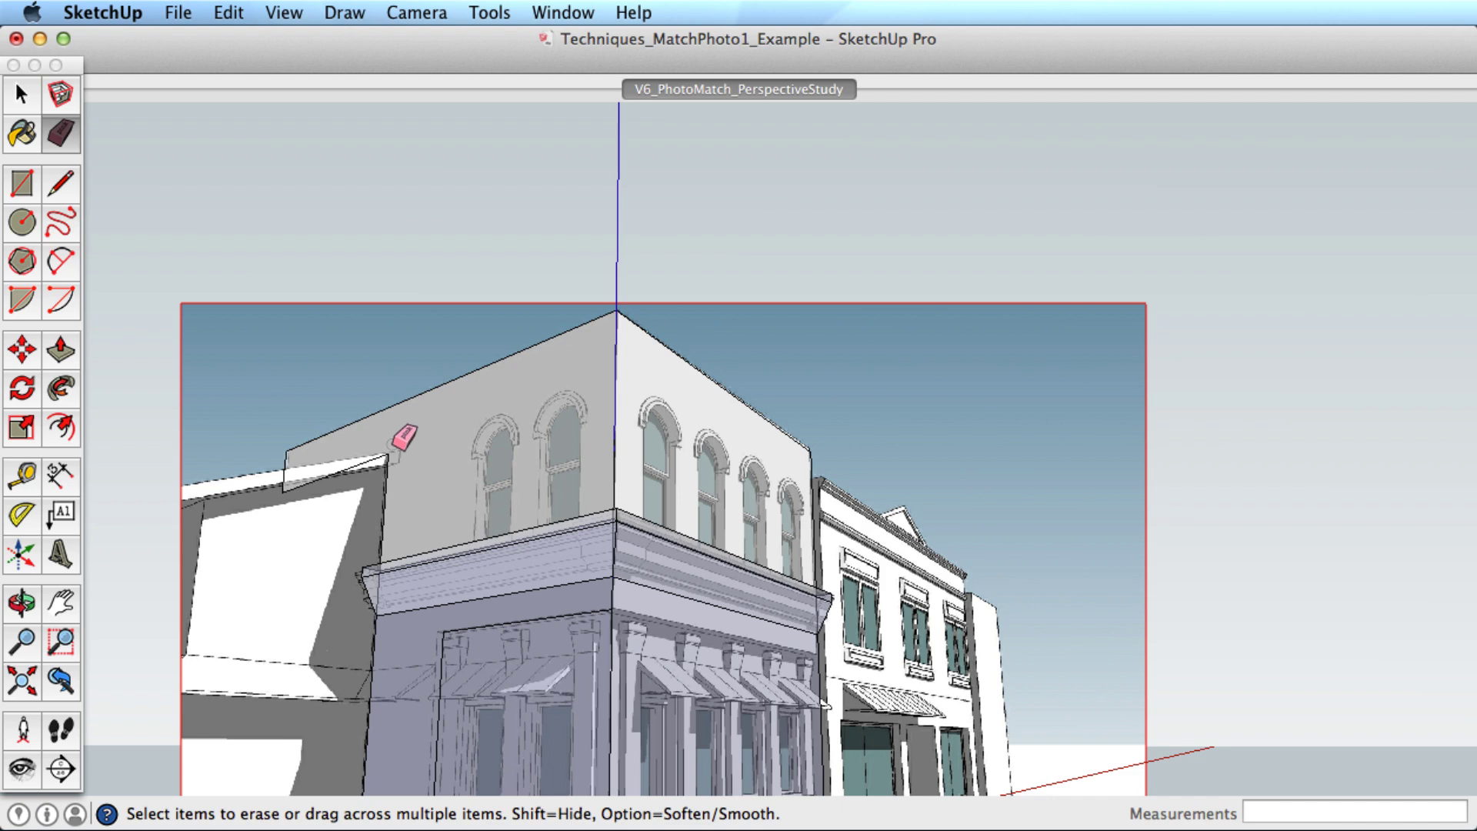
key("o")
mouse_move(659, 426)
left_mouse_down()
mouse_move(603, 554)
mouse_move(536, 596)
mouse_move(758, 553)
mouse_move(587, 563)
mouse_move(737, 552)
mouse_move(696, 570)
mouse_move(731, 380)
left_mouse_up()
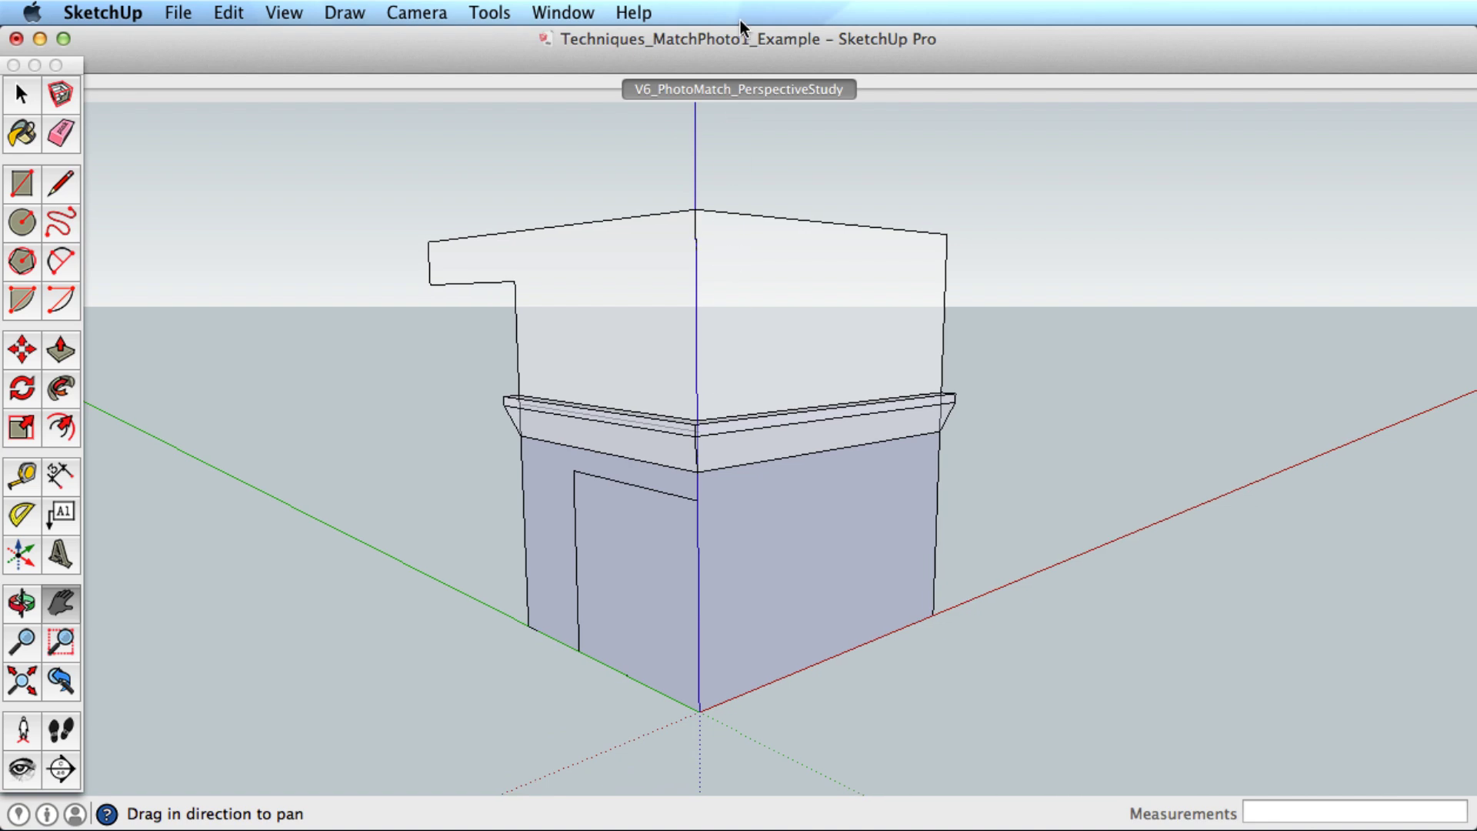
left_click(744, 90)
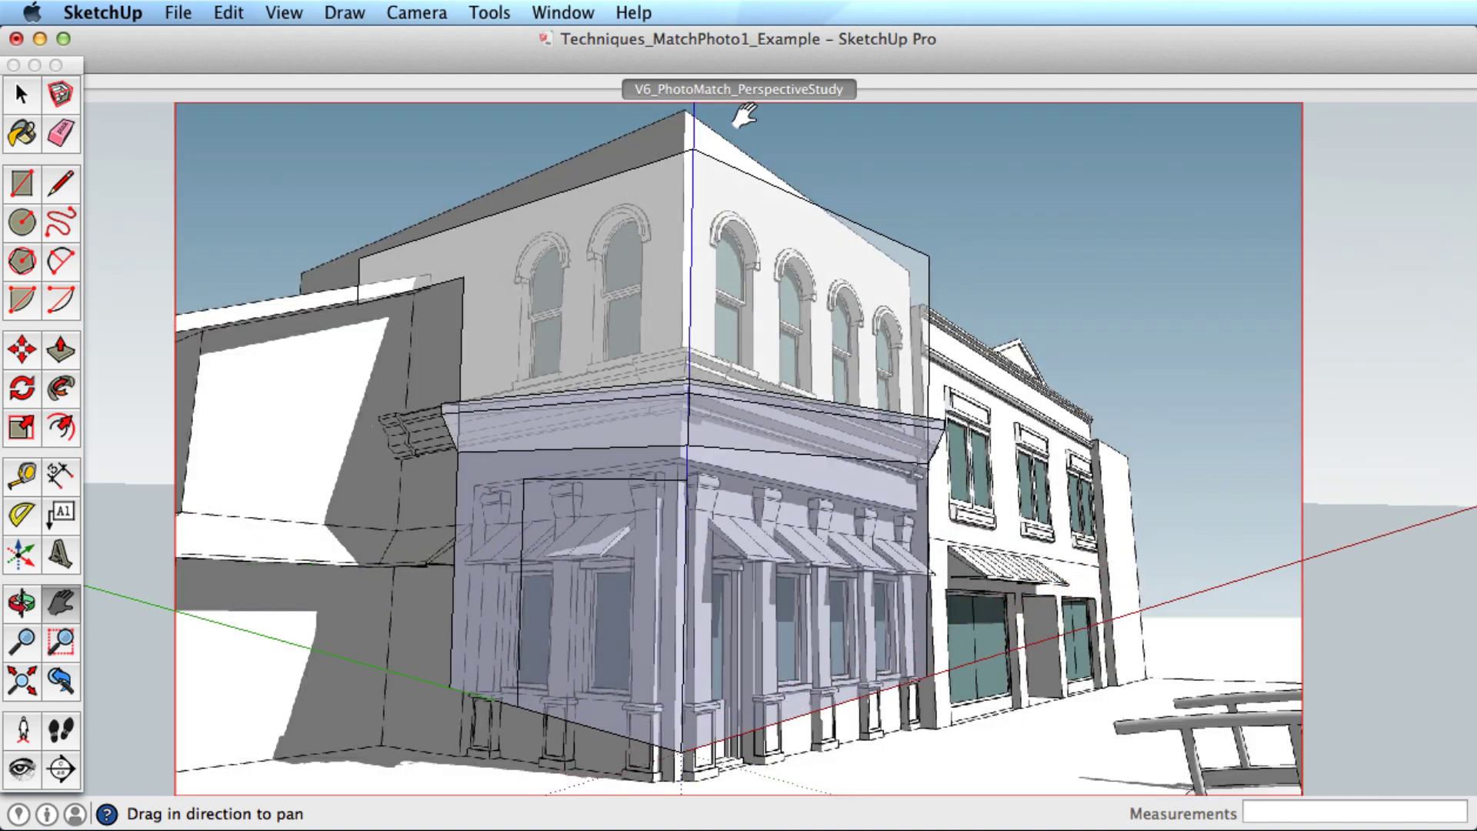